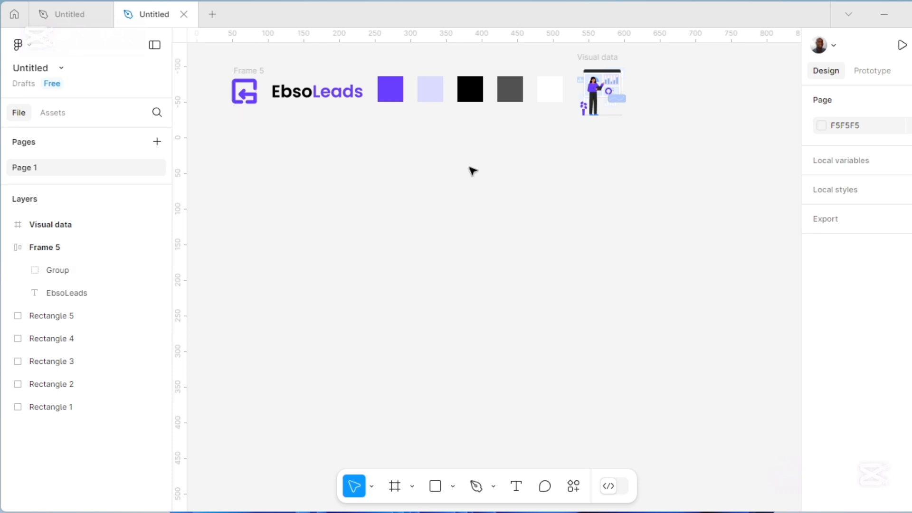
# Add a frame with the Desktop preset size and set its height to 766
pyautogui.click(412, 487)
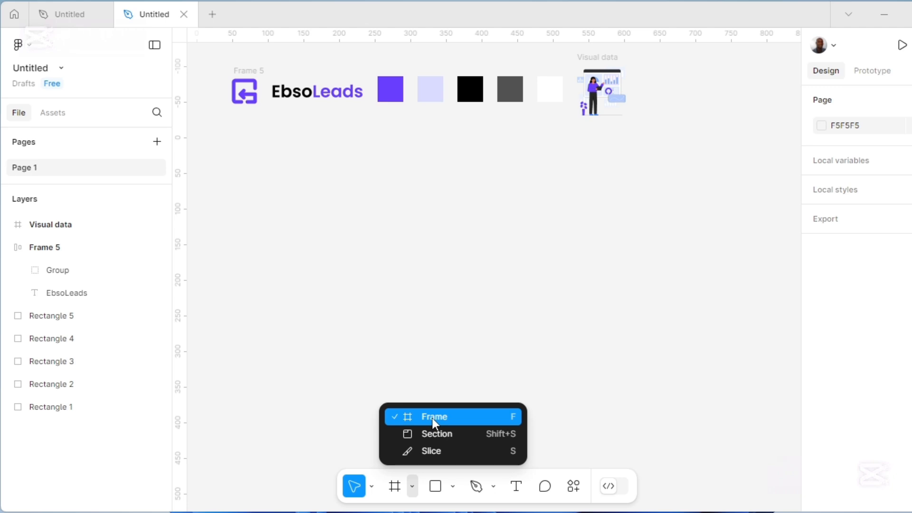
pyautogui.click(433, 417)
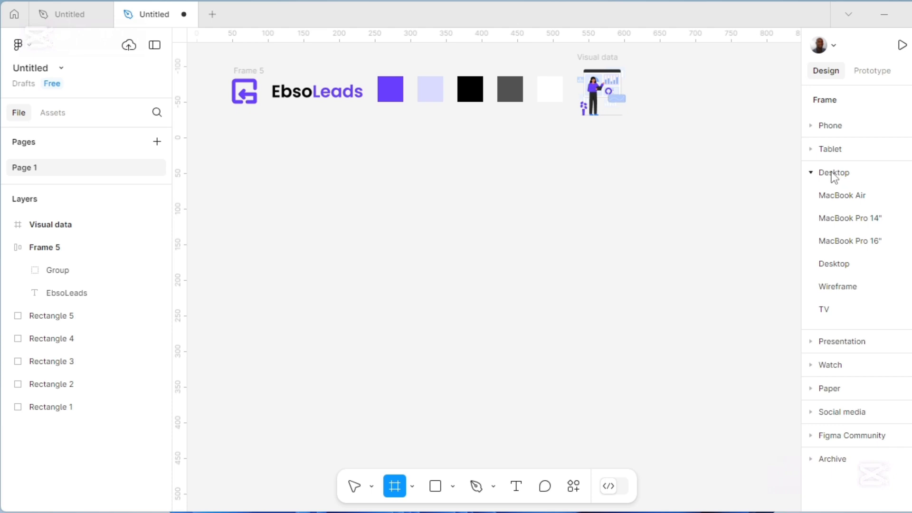
pyautogui.click(834, 264)
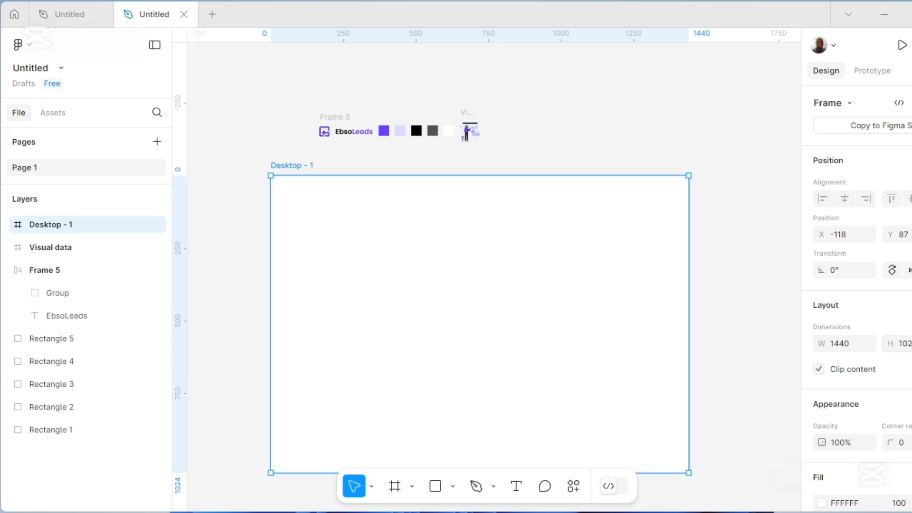
pyautogui.click(905, 344)
pyautogui.write('766')
pyautogui.press('Return')
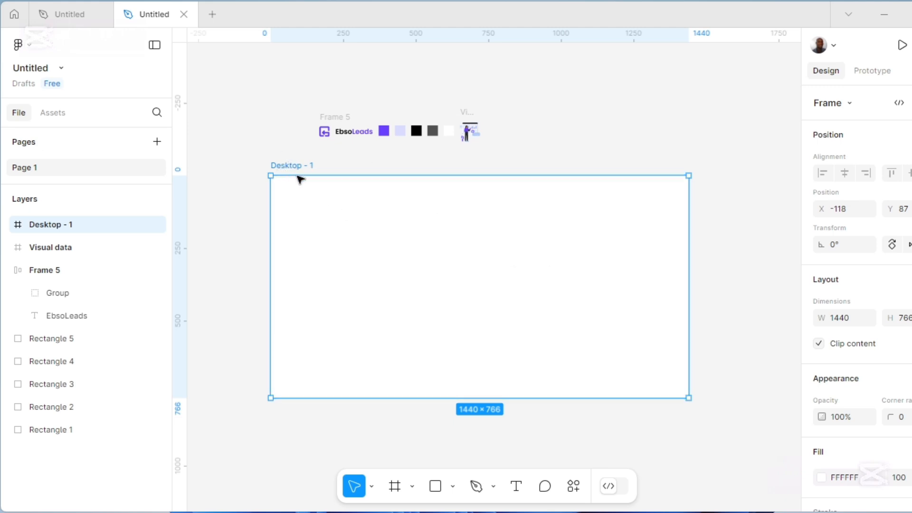
# Add a layout grid to the Desktop - 1 frame and change its type from grid to columns
pyautogui.scroll(-3, 878, 467)
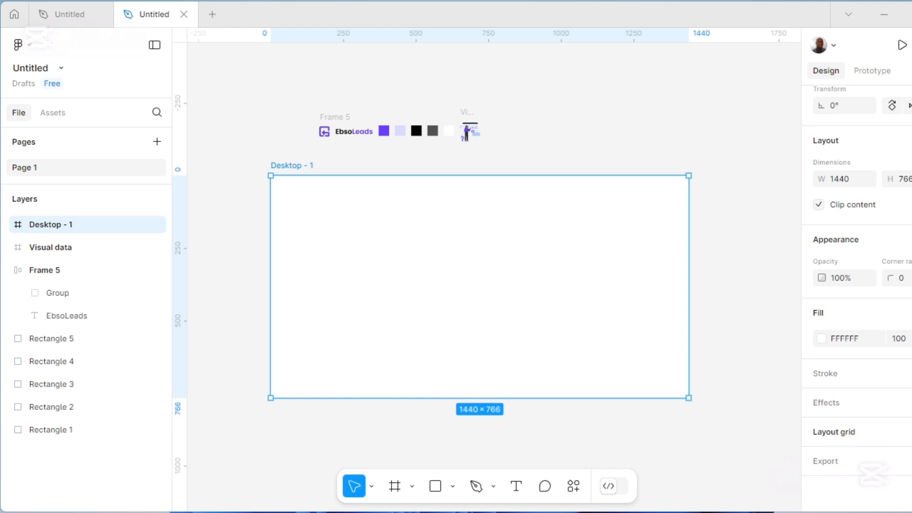
pyautogui.click(903, 432)
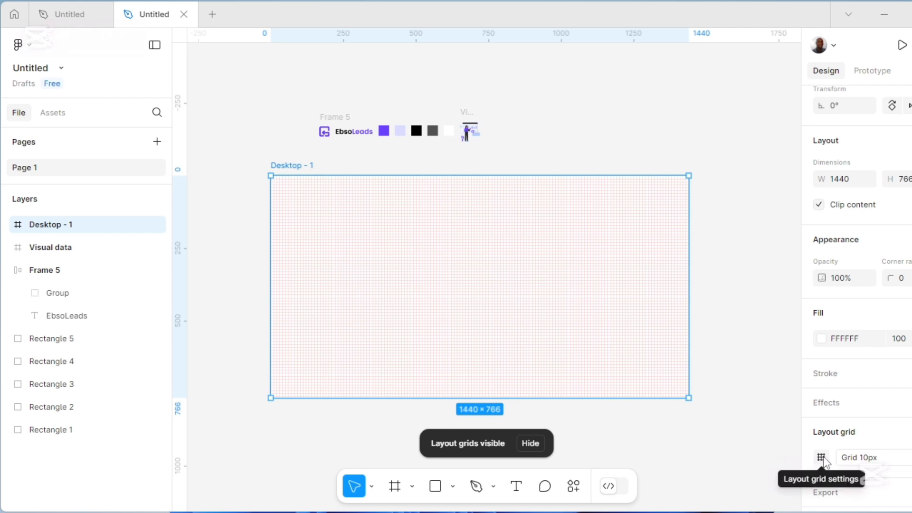
pyautogui.click(822, 458)
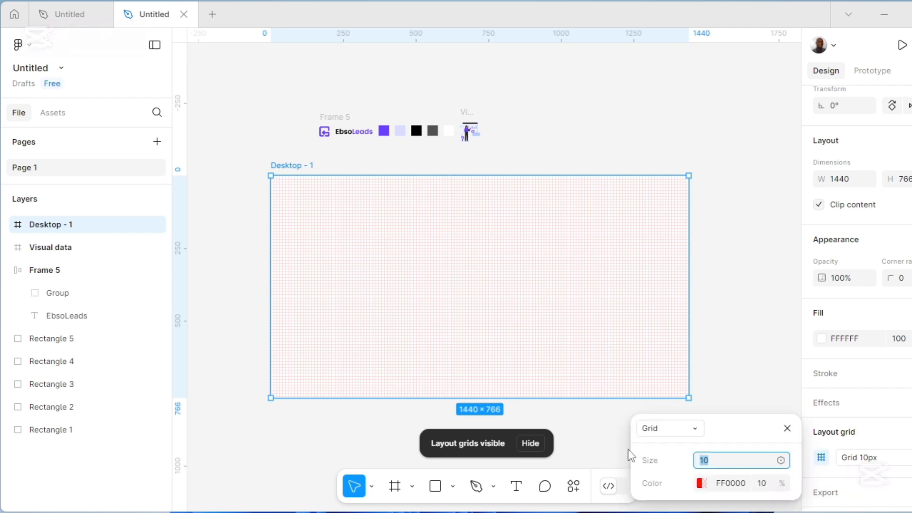
pyautogui.click(696, 430)
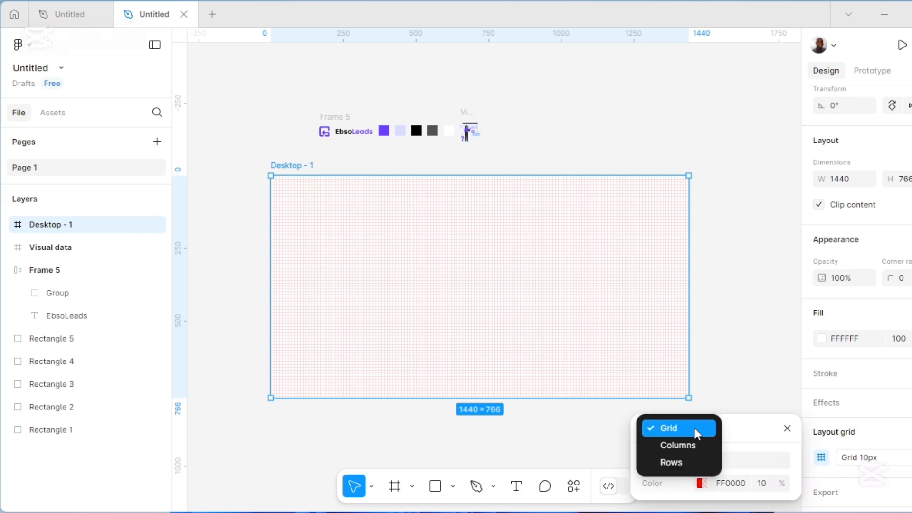
pyautogui.click(673, 451)
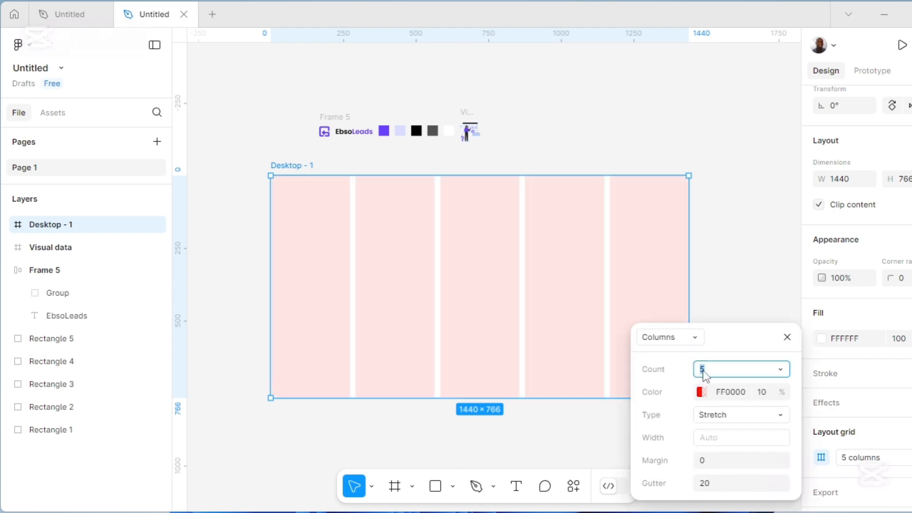
# Set the column grid to count 12, gutter 30 and margin 100, and hide the layout grids
pyautogui.write('12')
pyautogui.click(706, 483)
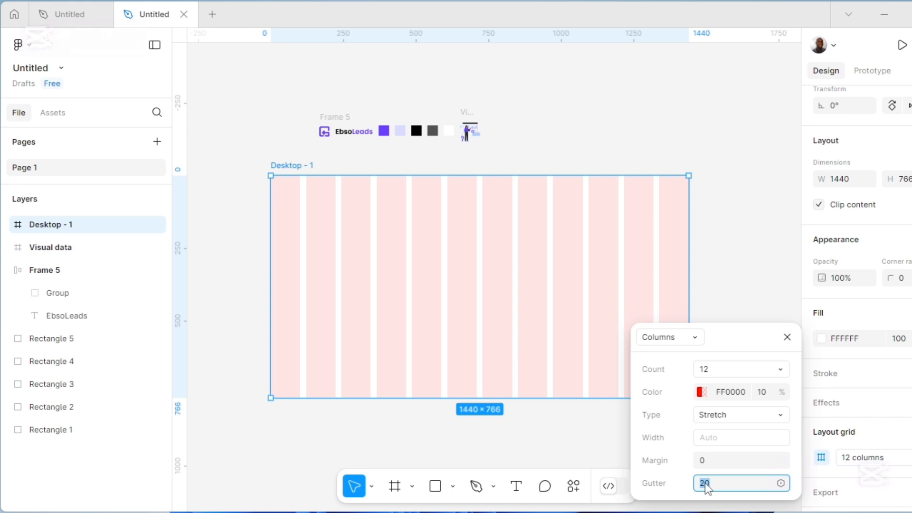
pyautogui.write('30')
pyautogui.click(706, 460)
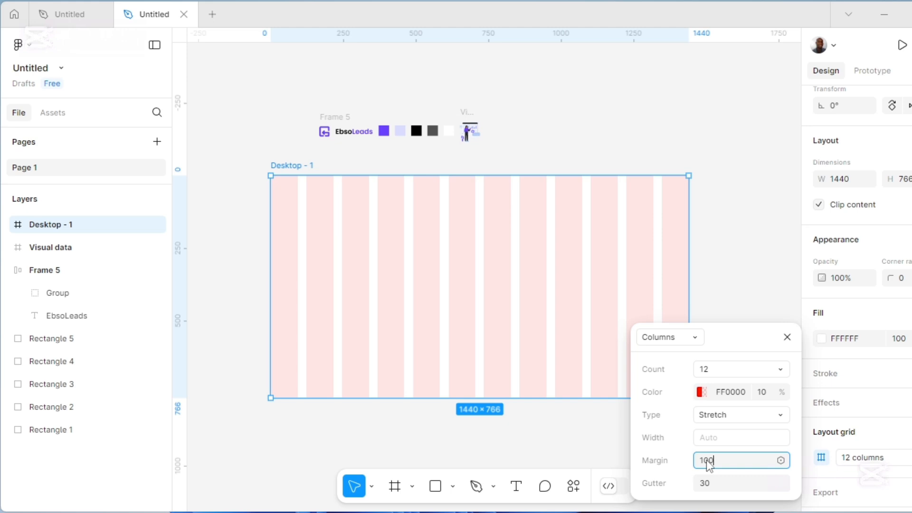
pyautogui.press('Return')
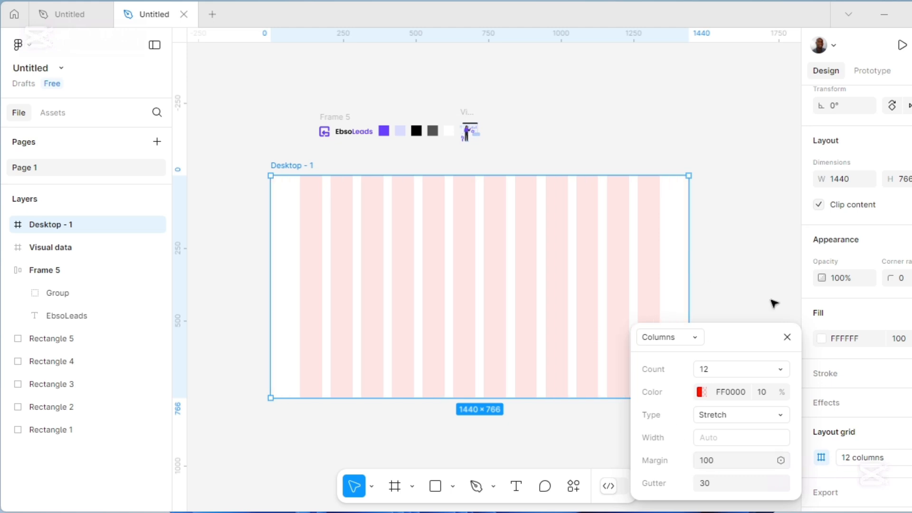
pyautogui.click(787, 338)
pyautogui.press('Escape')
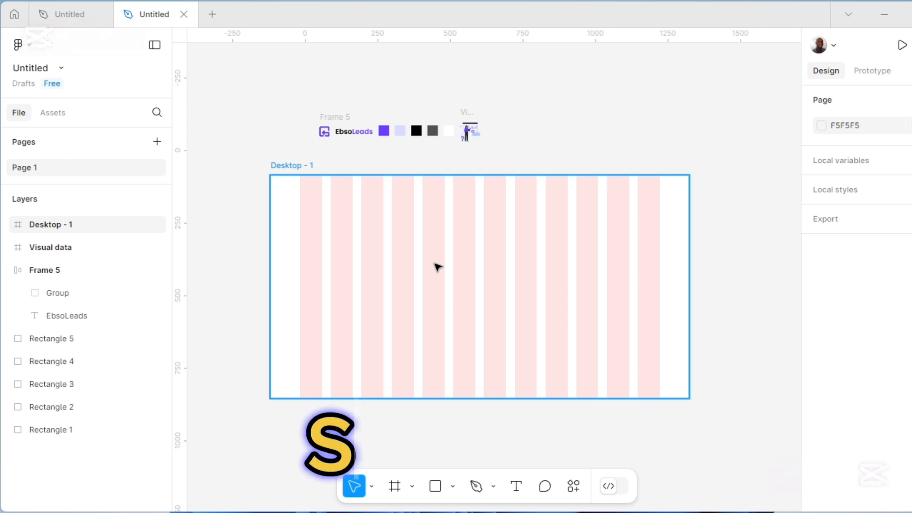
pyautogui.hotkey('shift', 'g')
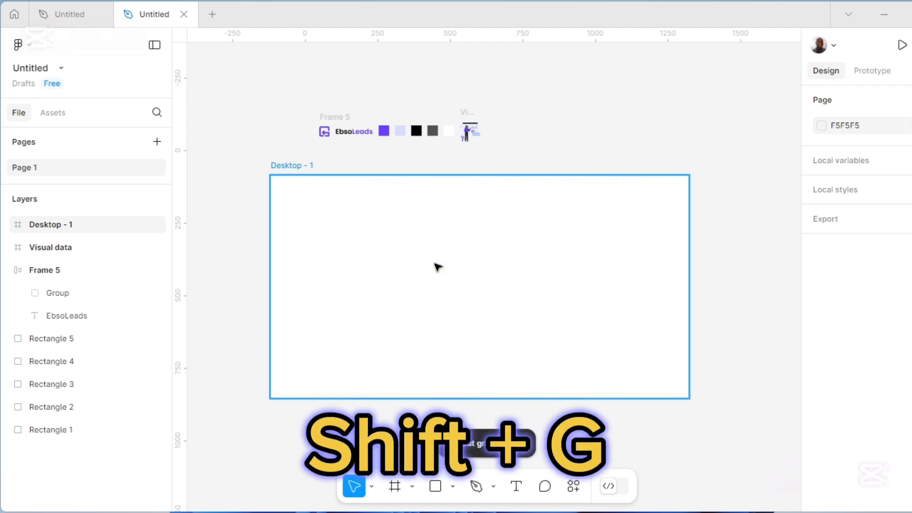
# Move the EbsoLeads logo into the desktop frame's upper-left area and add the text "Home" in Poppins SemiBold 24 level with it
pyautogui.click(327, 133)
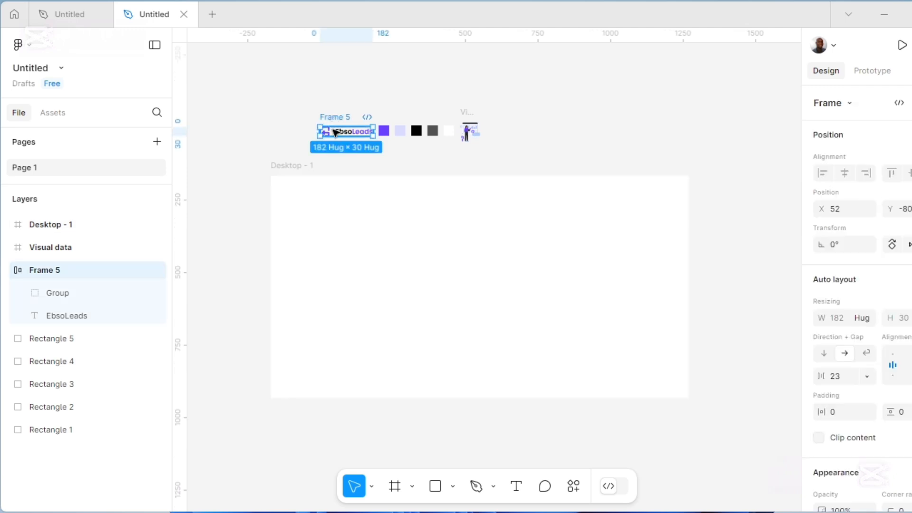
pyautogui.click(517, 485)
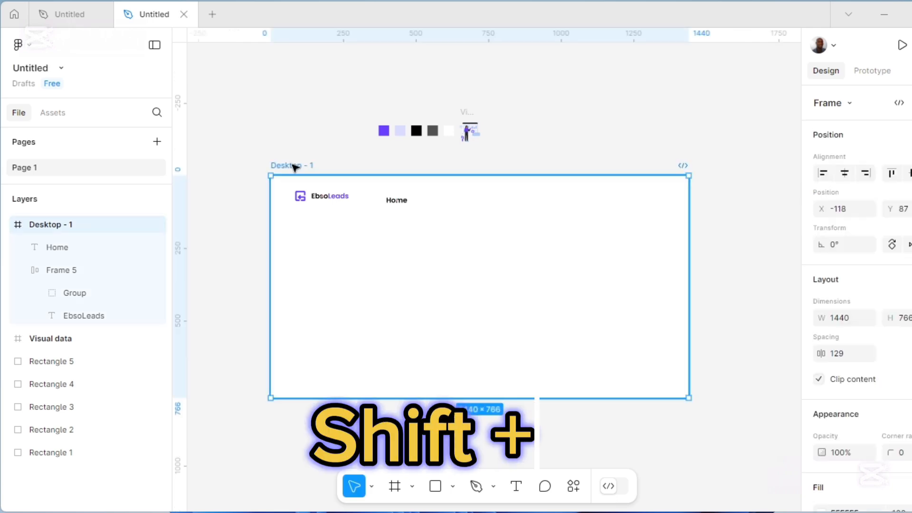
pyautogui.hotkey('shift', '2')
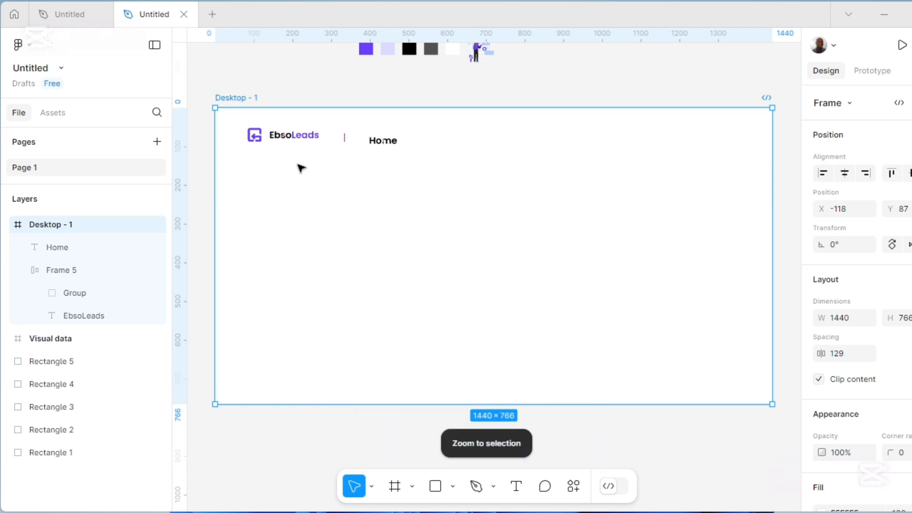
pyautogui.click(380, 141)
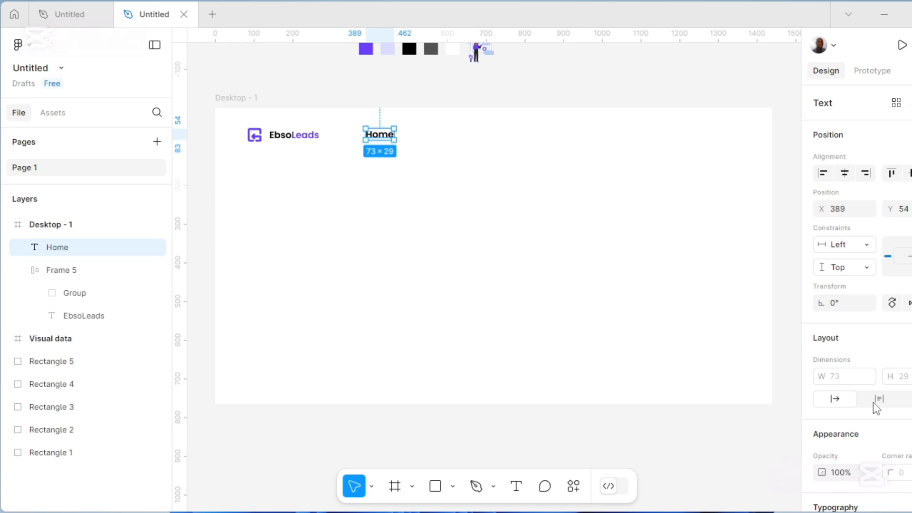
pyautogui.scroll(-6, 873, 403)
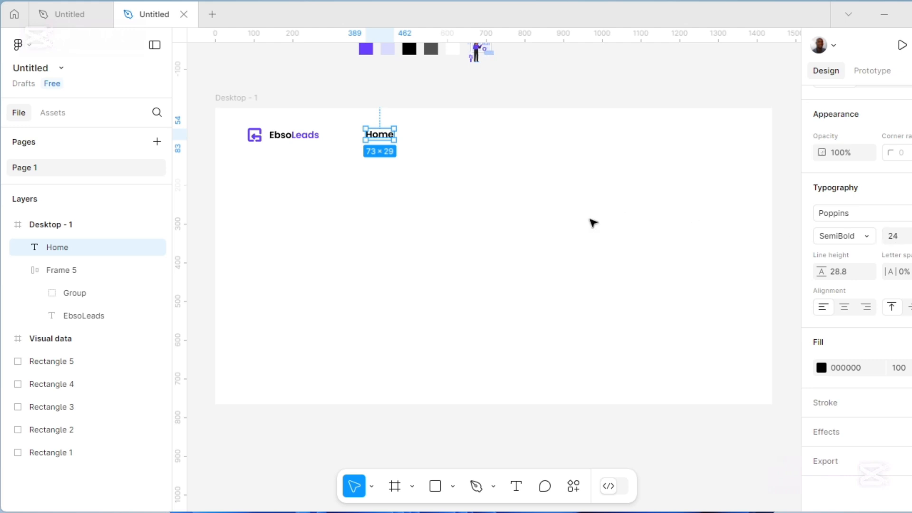
# Duplicate the "Home" text along the navigation row and change the copies to "About", "Service" and "Contact"
pyautogui.click(386, 137)
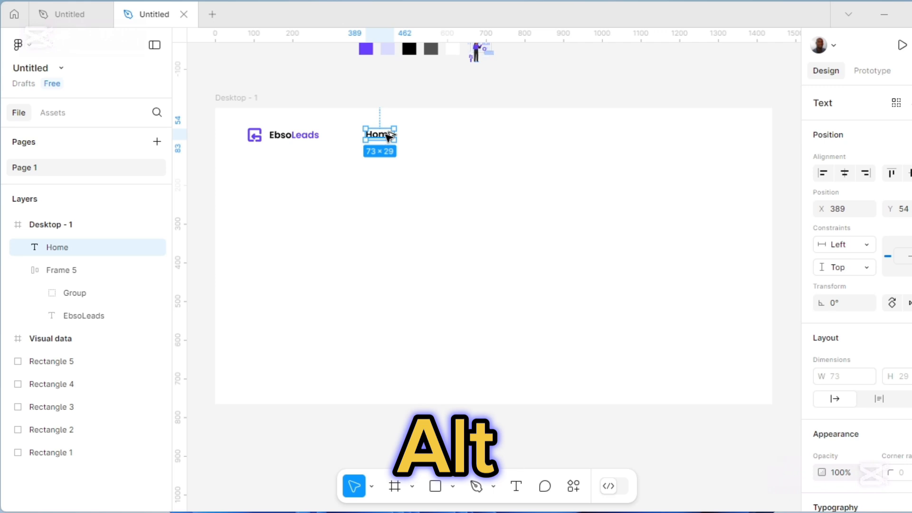
pyautogui.moveTo(383, 138); pyautogui.dragTo(434, 139)
pyautogui.doubleClick(423, 135)
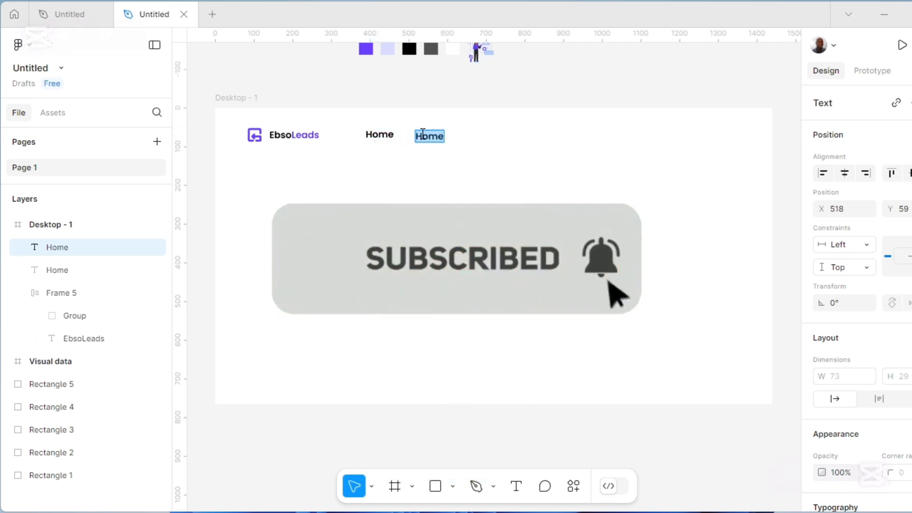
pyautogui.write('About')
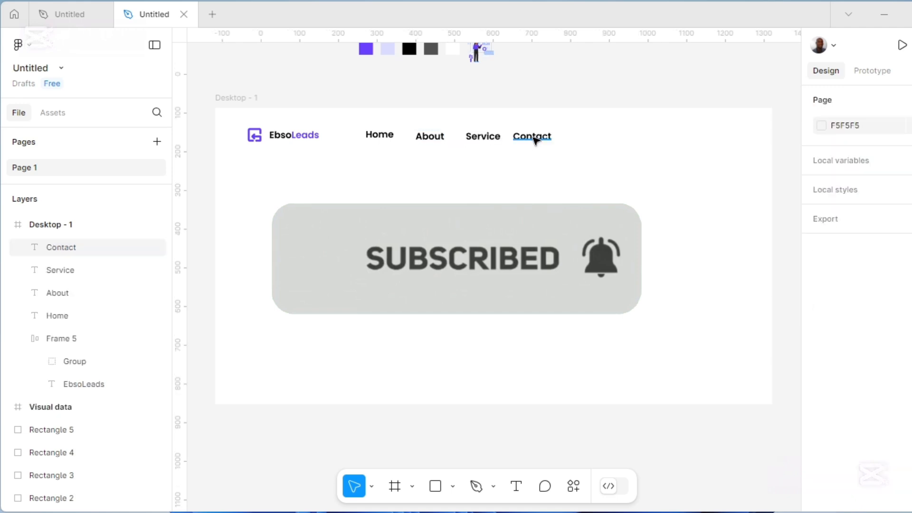
# Duplicate the "Contact" text to the far right of the navigation row and change the copy to "Sign Up"
pyautogui.click(536, 139)
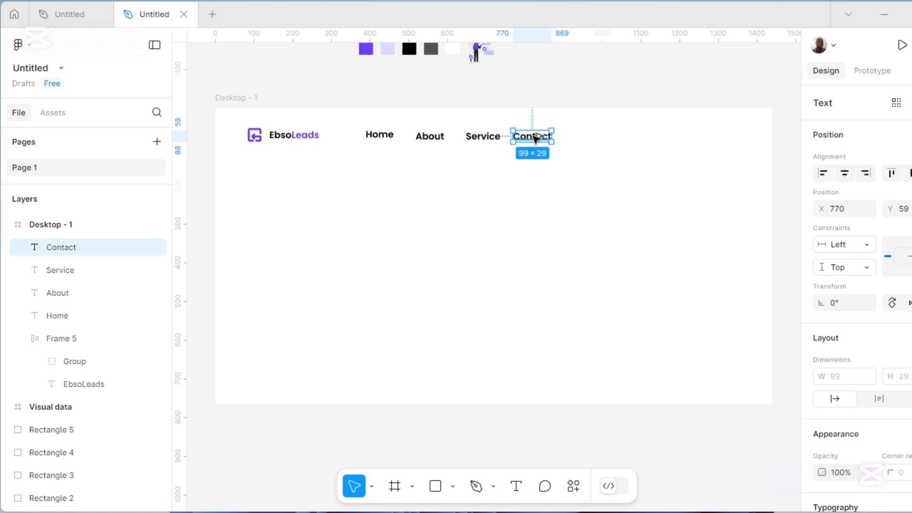
pyautogui.moveTo(536, 138); pyautogui.dragTo(732, 137)
pyautogui.click(731, 139)
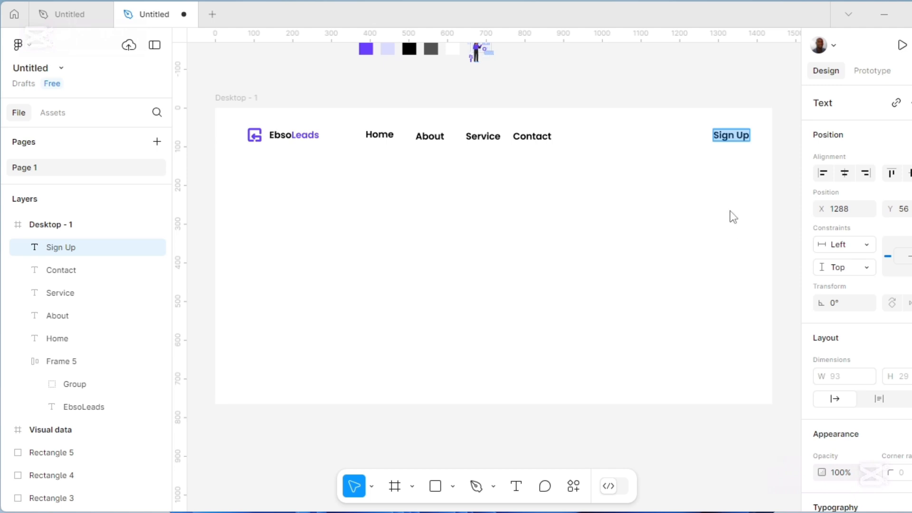
pyautogui.press('Escape')
pyautogui.scroll(1, 729, 143)
pyautogui.press('Escape')
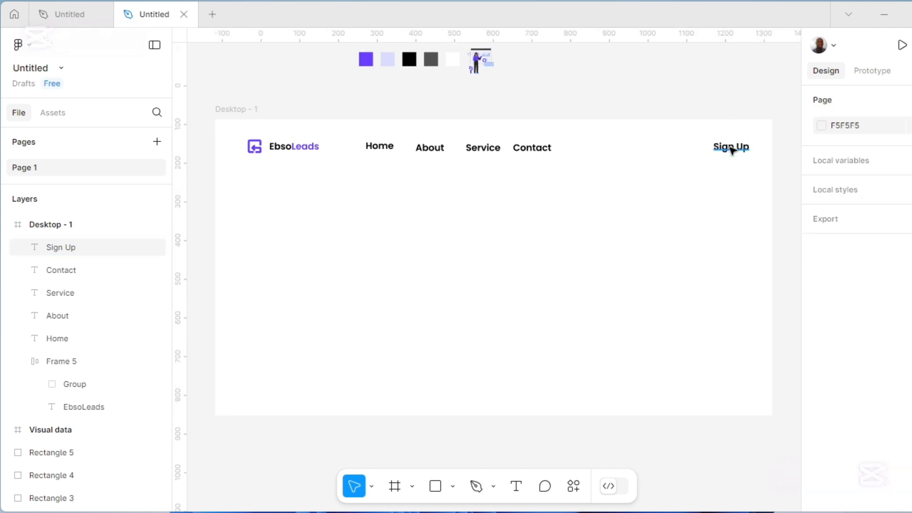
# Wrap the "Sign Up" text in an auto layout frame and fill that frame with the palette's purple, 683EFF
pyautogui.doubleClick(732, 150)
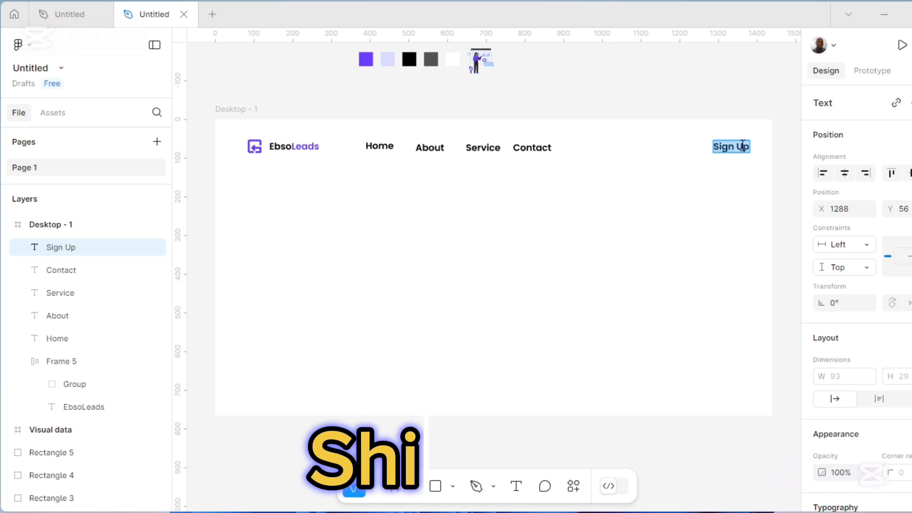
pyautogui.write('A')
pyautogui.hotkey('shift', 'a')
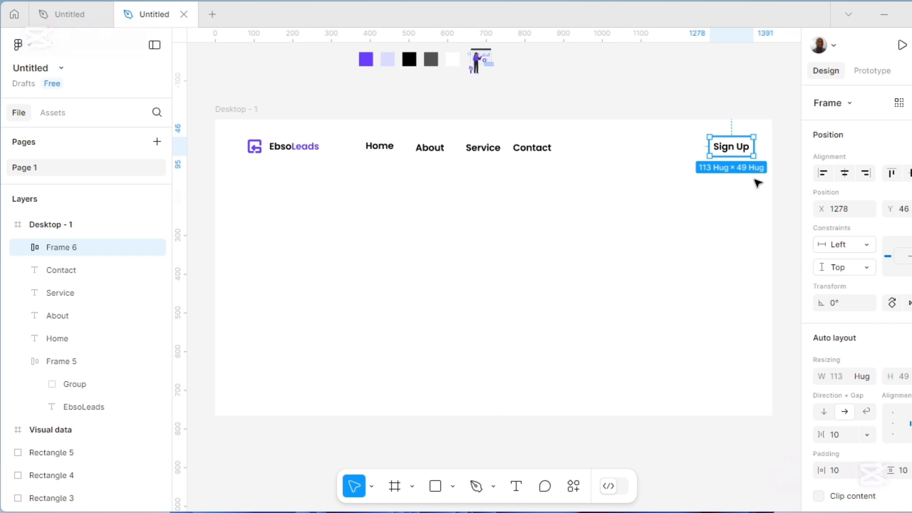
pyautogui.scroll(-5, 825, 360)
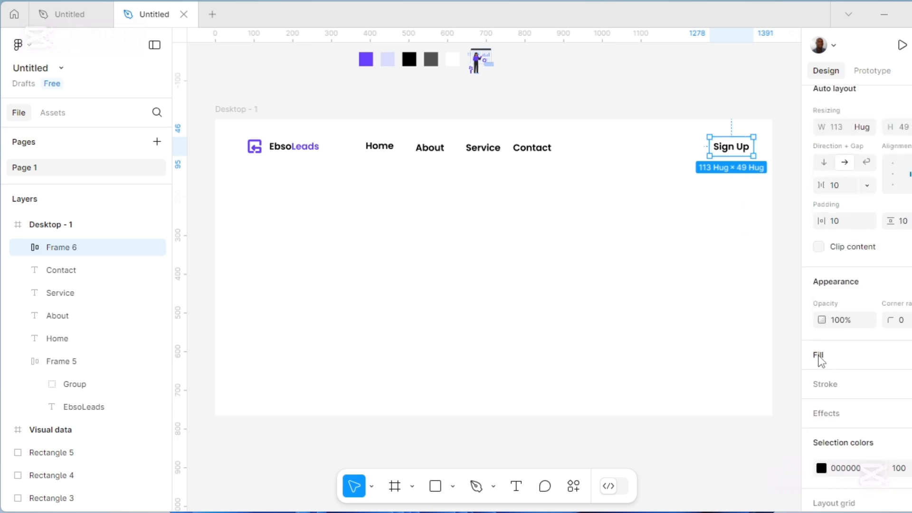
pyautogui.click(820, 362)
pyautogui.click(654, 353)
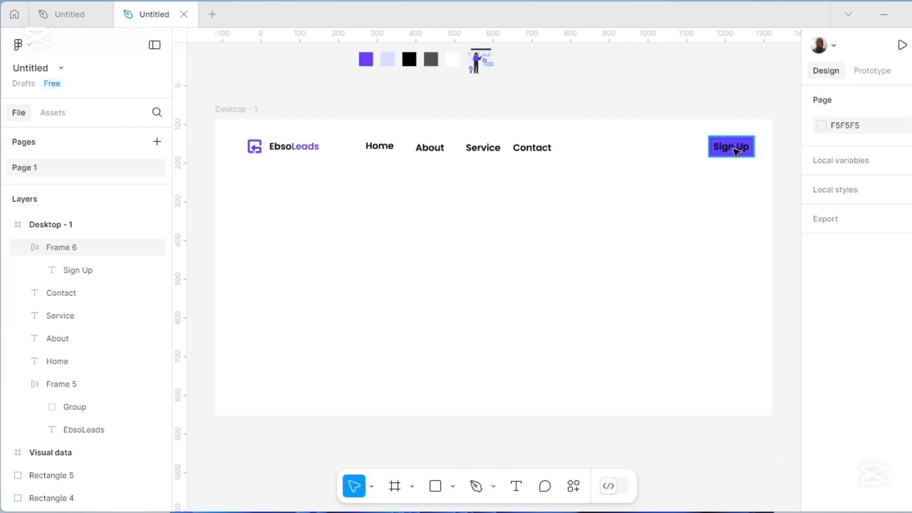
# Change the "Sign Up" text's fill to white, sampled from the white palette square above the frame
pyautogui.click(735, 150)
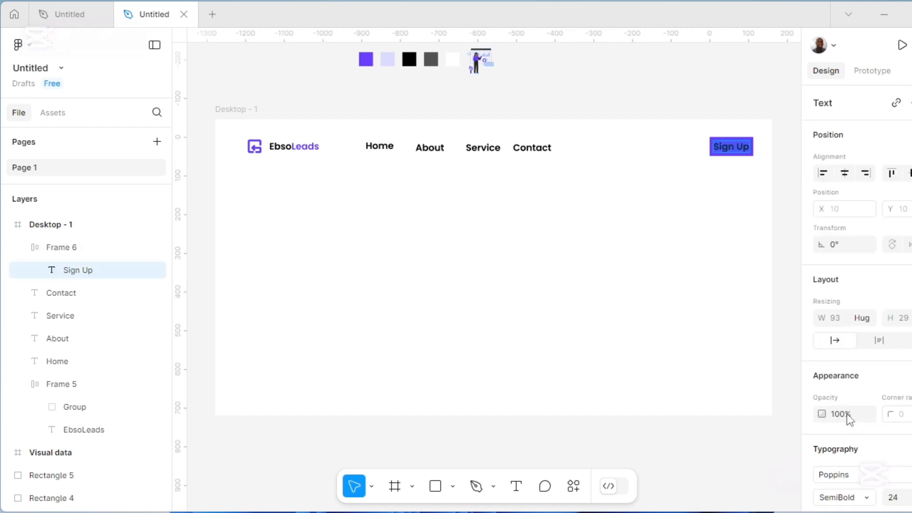
pyautogui.scroll(-5, 851, 431)
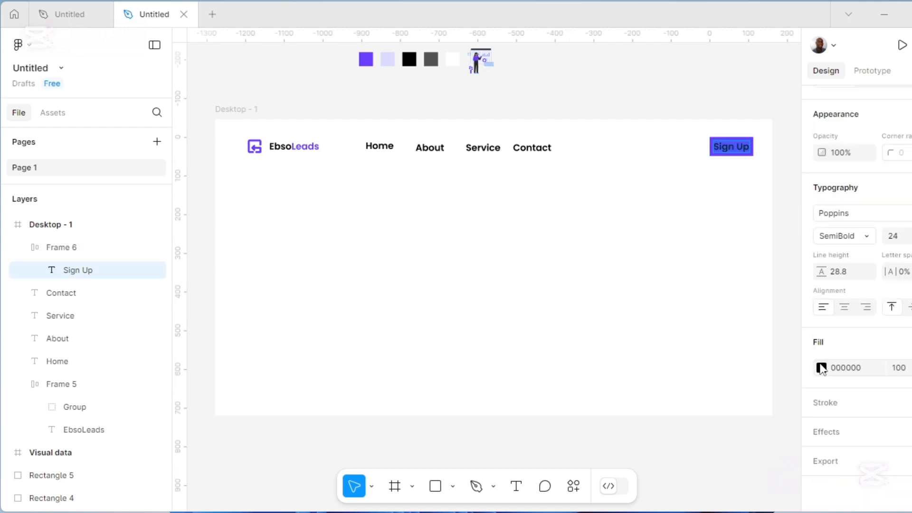
pyautogui.click(822, 369)
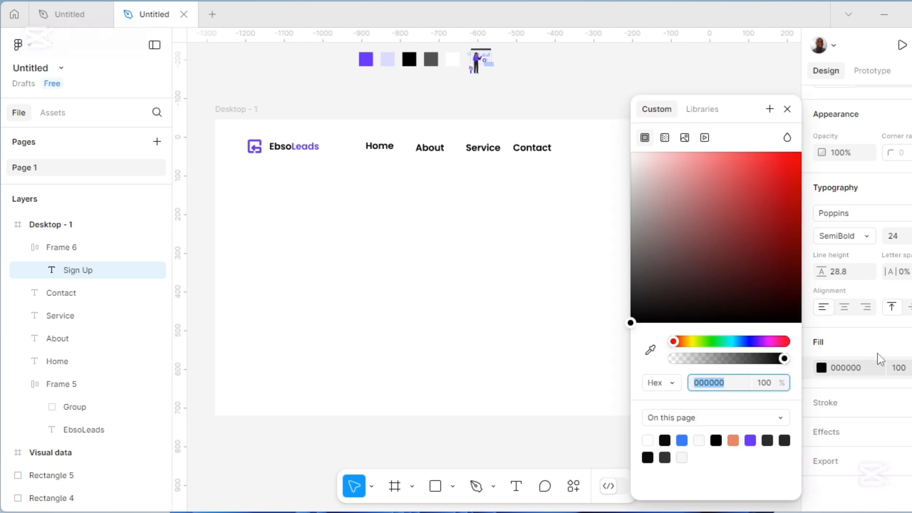
pyautogui.click(652, 352)
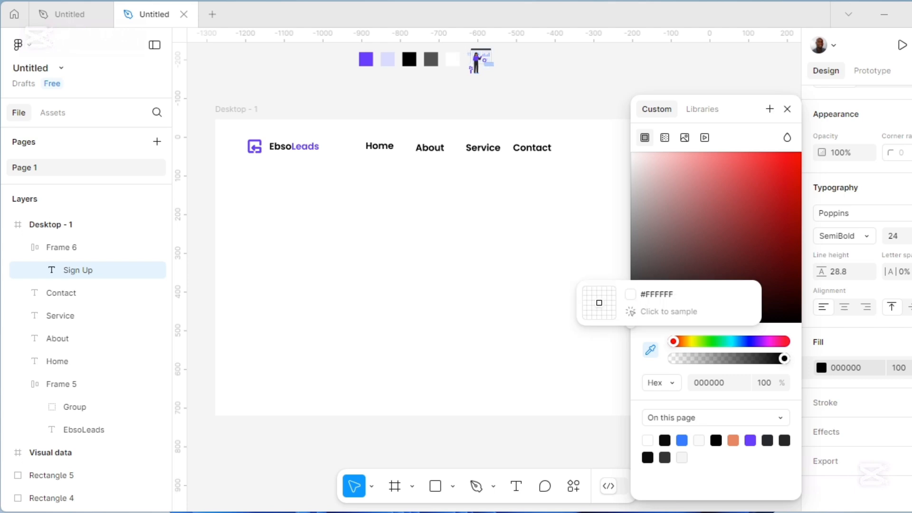
pyautogui.click(455, 60)
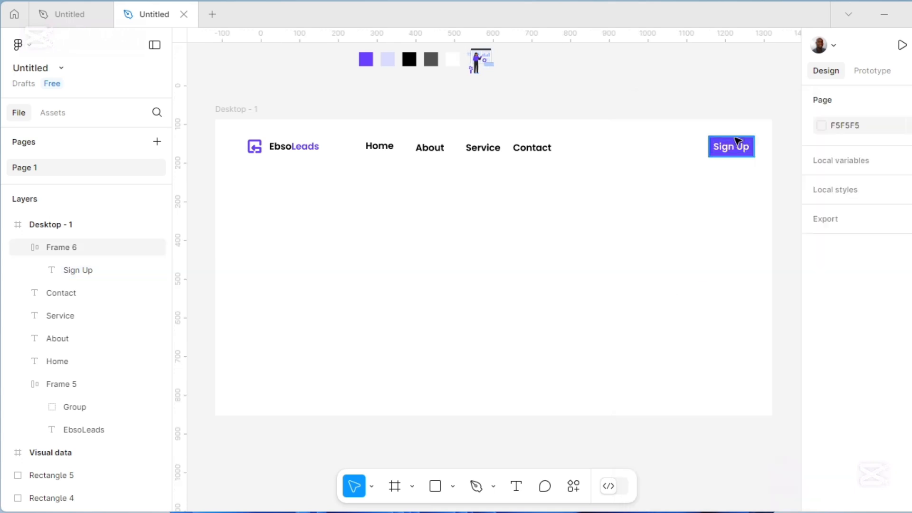
# Set the corner radius of the purple Sign Up button frame to 5
pyautogui.click(737, 139)
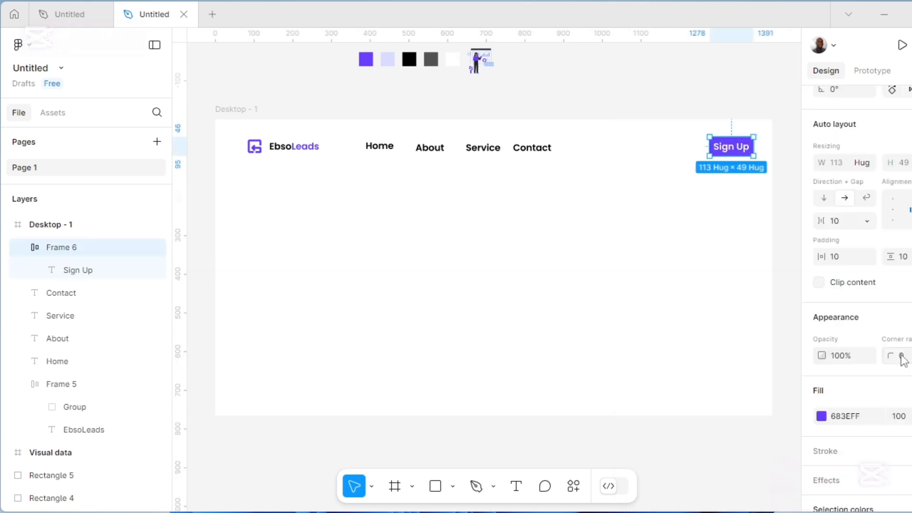
pyautogui.click(901, 356)
pyautogui.write('5')
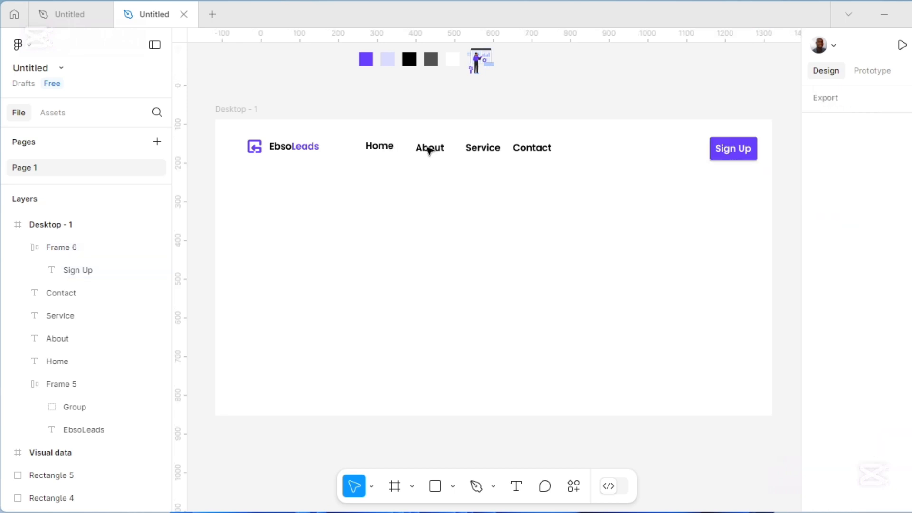
# Combine the Home, About, Service and Contact texts into one horizontal auto layout frame
pyautogui.click(375, 151)
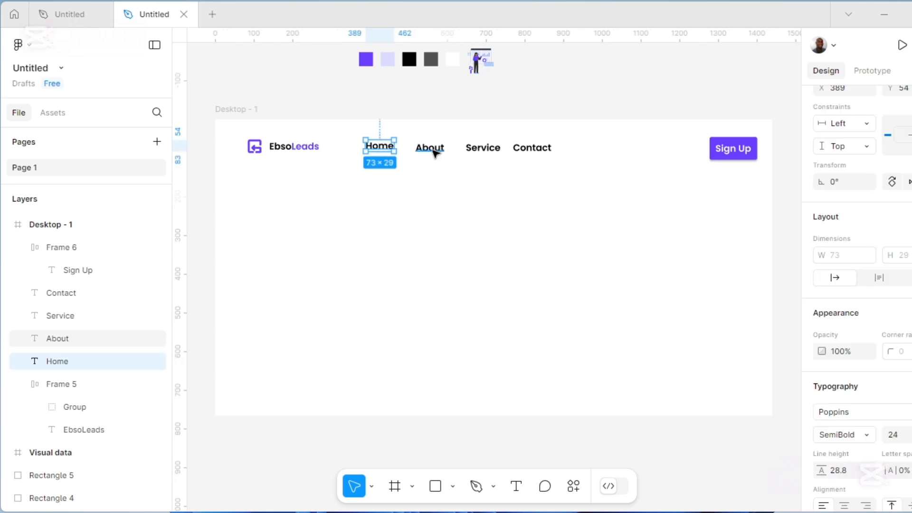
pyautogui.keyDown('shift'); pyautogui.click(433, 149); pyautogui.keyUp('shift')
pyautogui.keyDown('shift'); pyautogui.click(481, 149); pyautogui.keyUp('shift')
pyautogui.keyDown('shift'); pyautogui.click(533, 148); pyautogui.keyUp('shift')
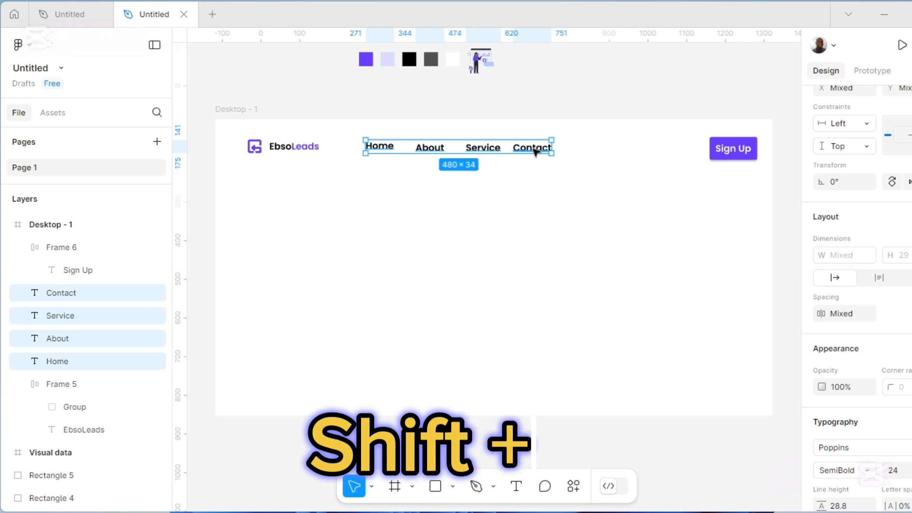
pyautogui.hotkey('shift', 'a')
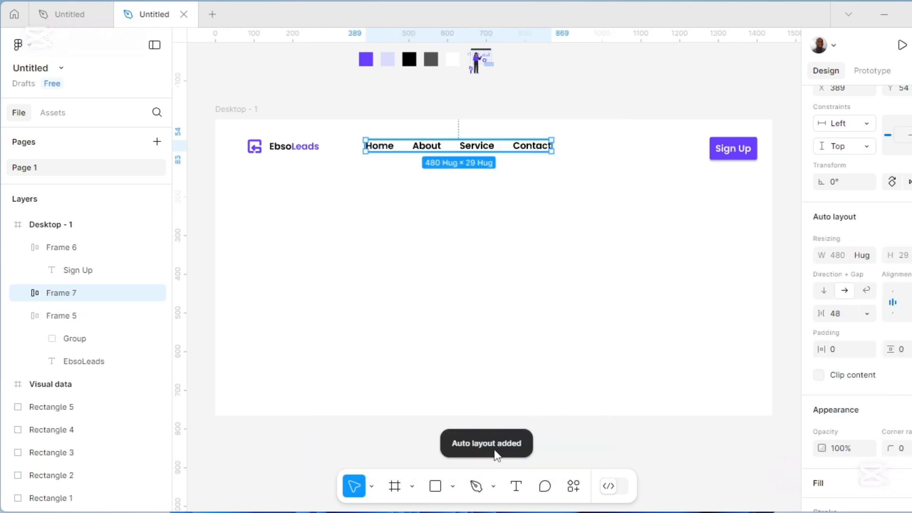
pyautogui.click(461, 391)
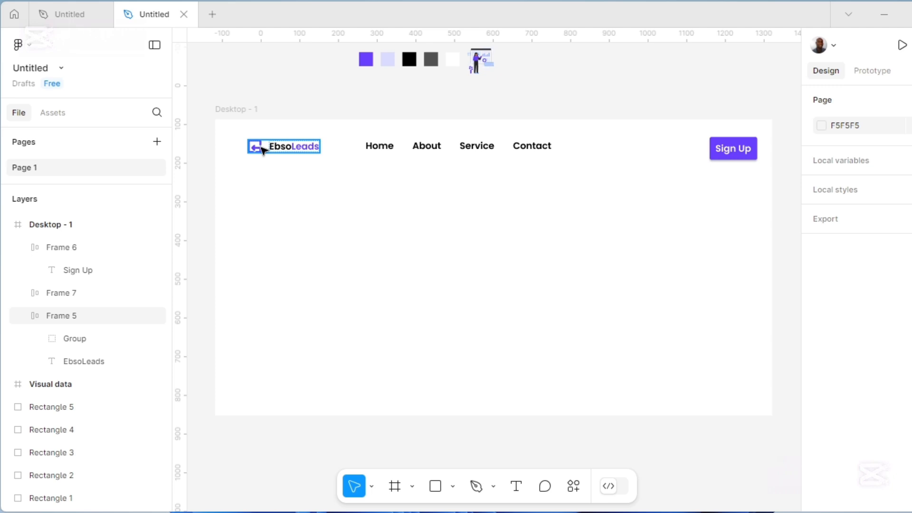
# Wrap the EbsoLeads logo, the links frame and the Sign Up button together in one auto layout navigation bar
pyautogui.keyDown('shift'); pyautogui.click(389, 150); pyautogui.keyUp('shift')
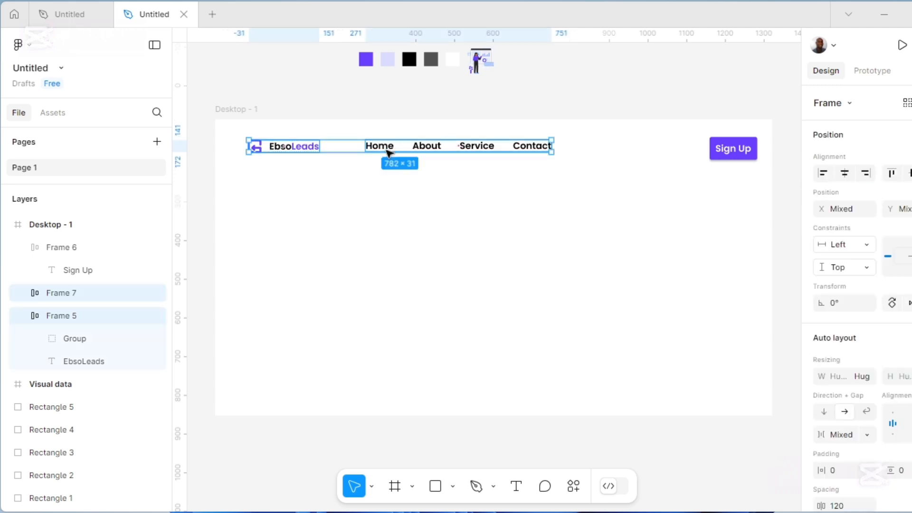
pyautogui.keyDown('shift'); pyautogui.click(734, 148); pyautogui.keyUp('shift')
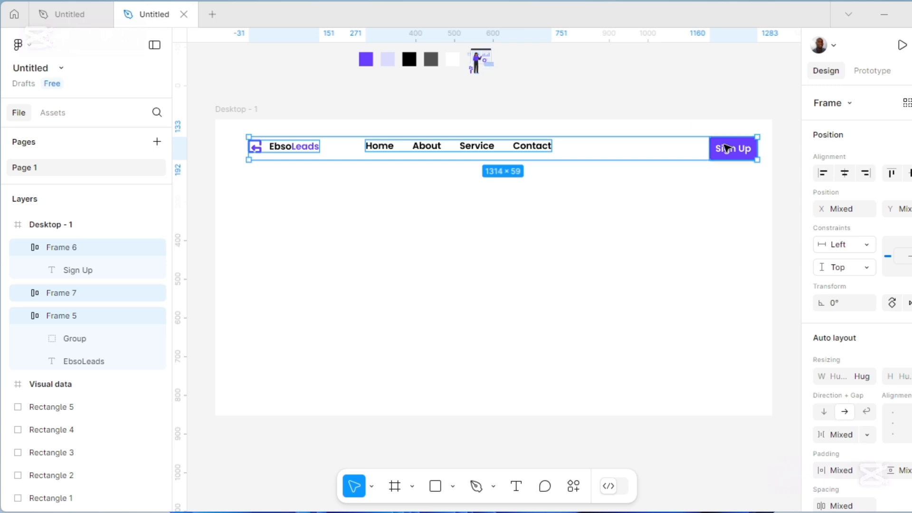
pyautogui.hotkey('shift', 'a')
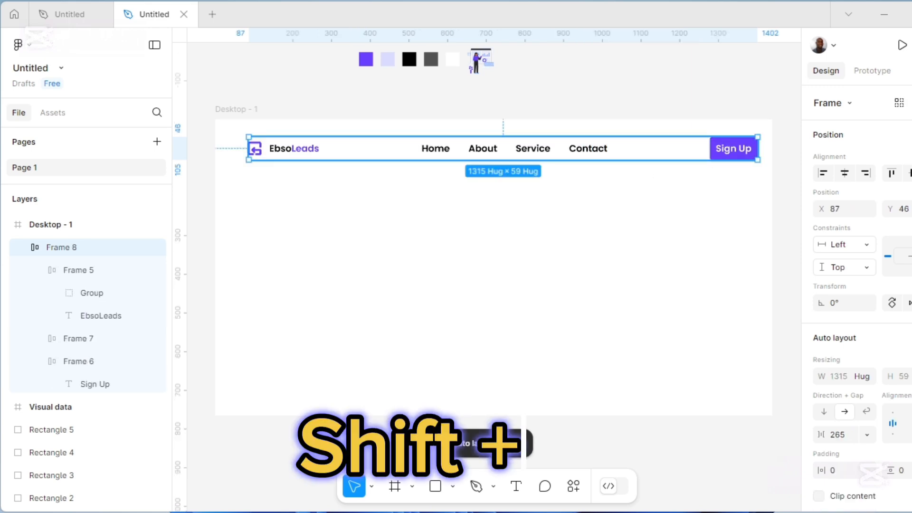
pyautogui.click(474, 230)
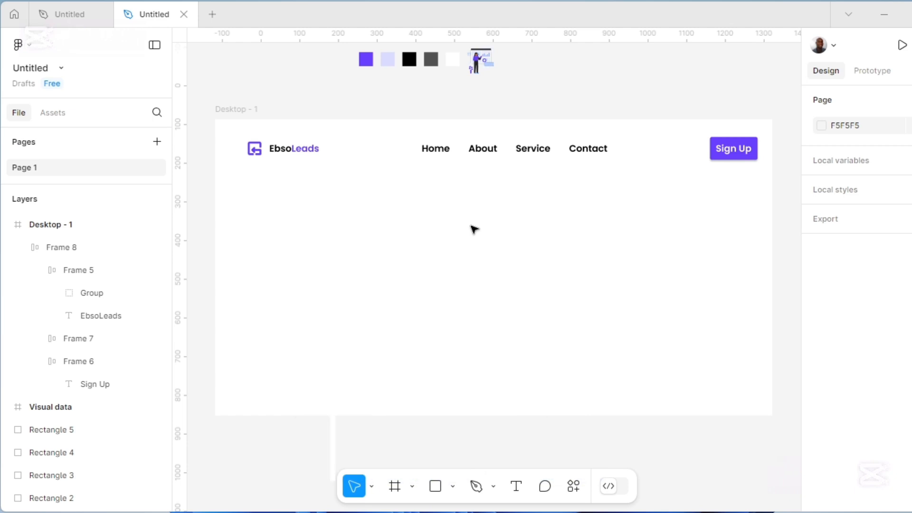
# Show the layout grid and set the EbsoLeads logo text's width to Fill container
pyautogui.hotkey('shift', 'g')
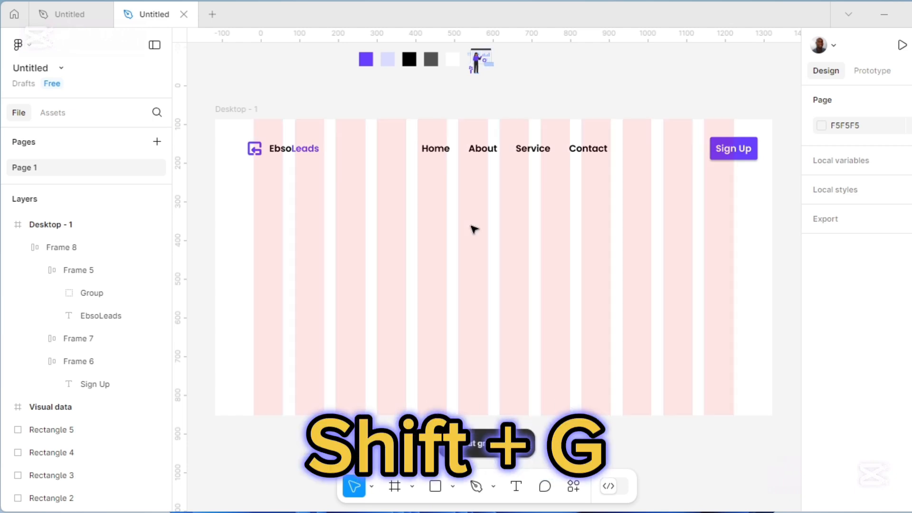
pyautogui.click(254, 151)
pyautogui.click(301, 151)
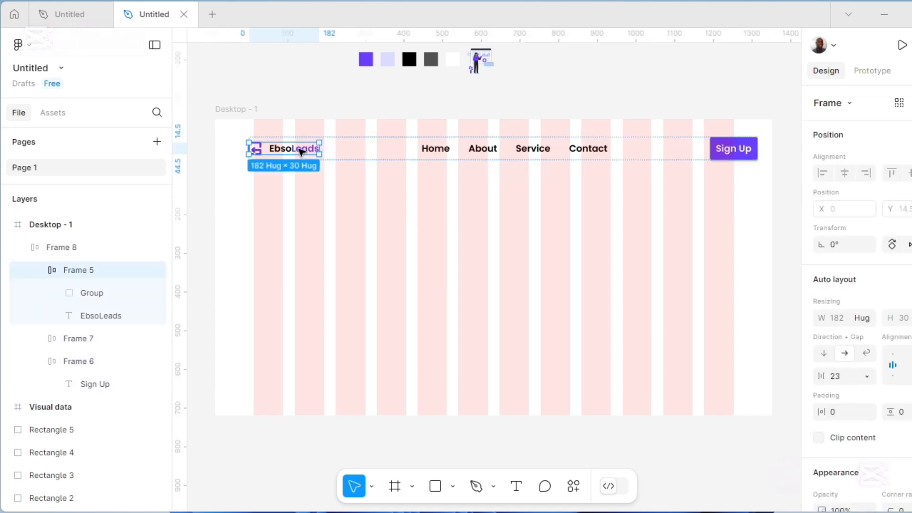
pyautogui.doubleClick(299, 149)
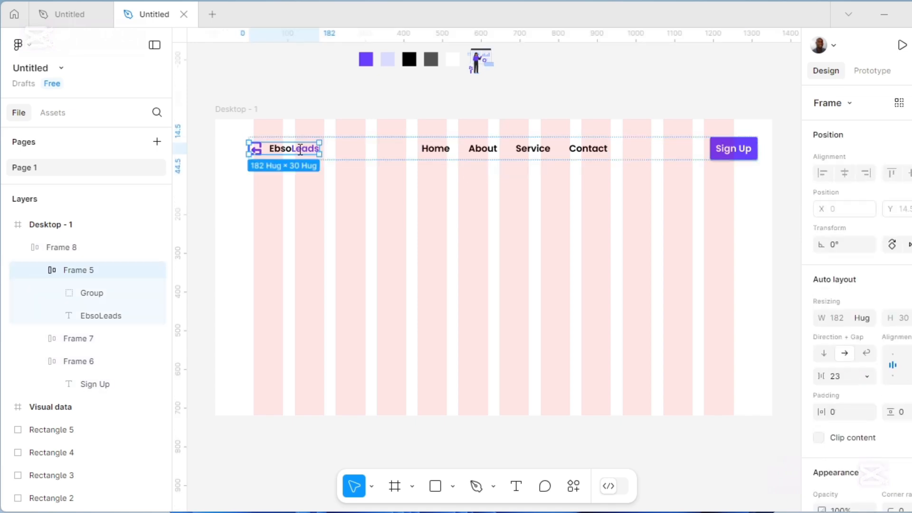
pyautogui.click(867, 320)
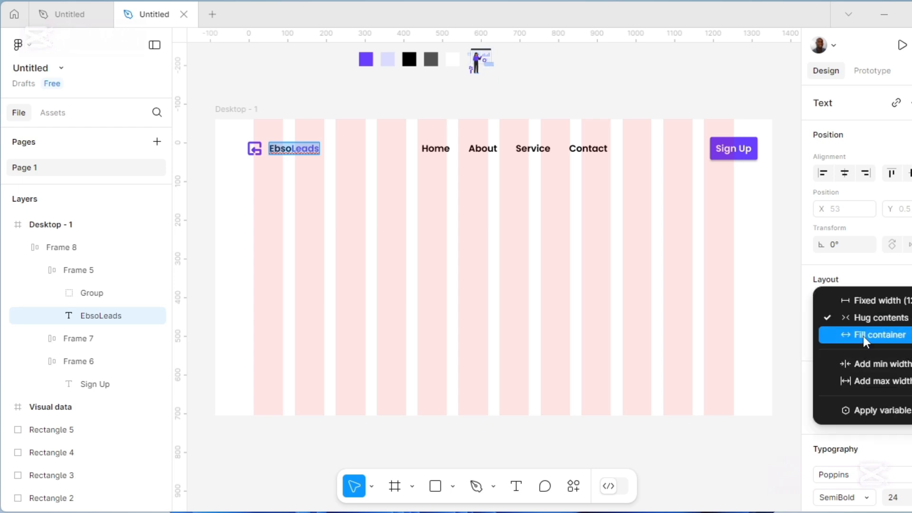
pyautogui.click(863, 336)
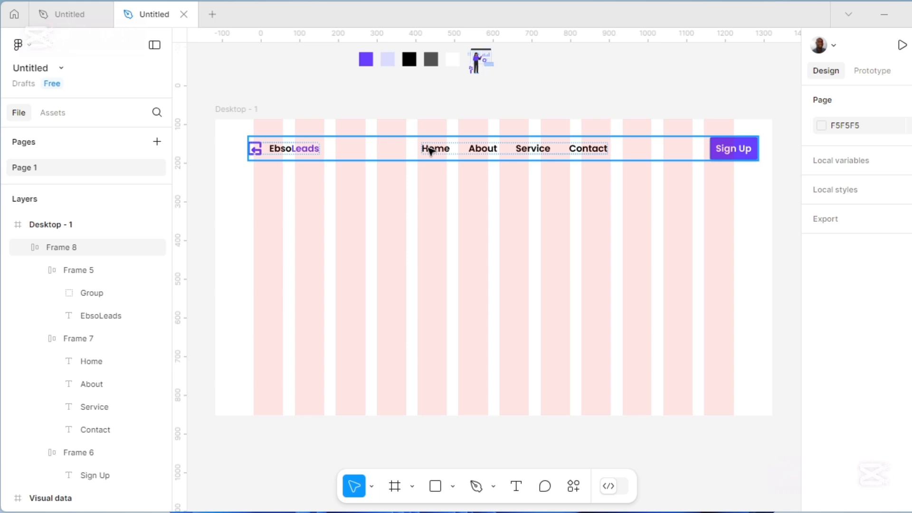
# Set the widths of the navigation links frame and the Sign Up button to Fill container
pyautogui.doubleClick(430, 151)
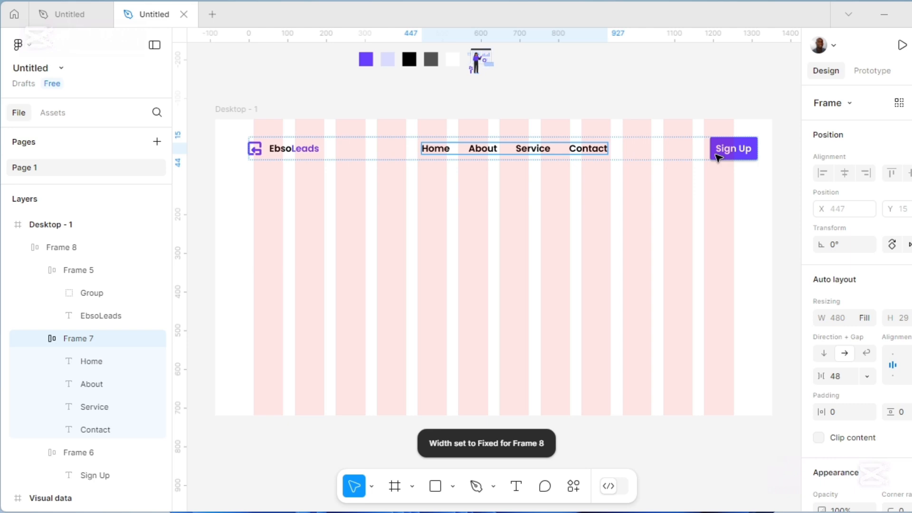
pyautogui.press('Escape')
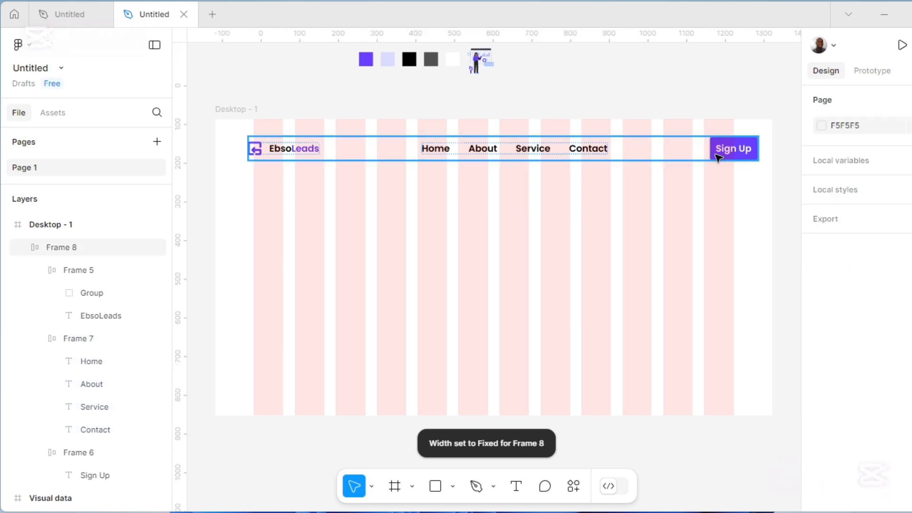
pyautogui.click(719, 158)
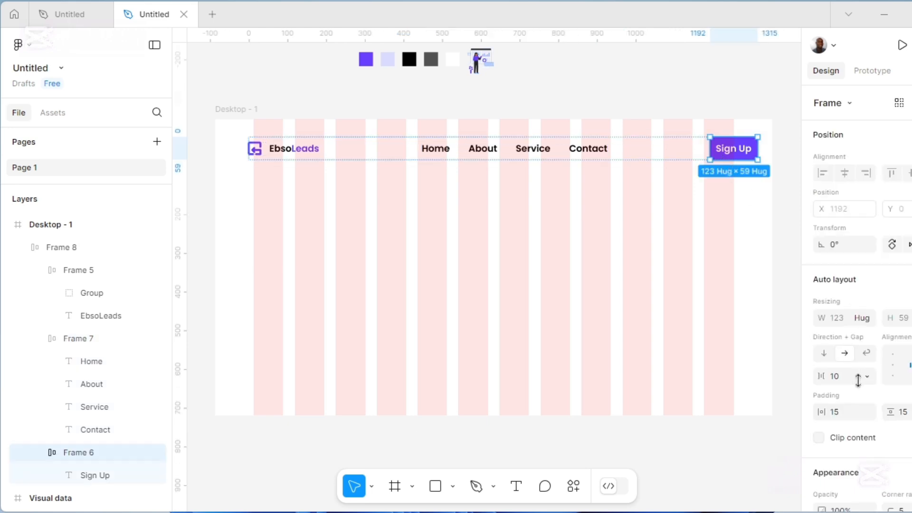
pyautogui.click(866, 319)
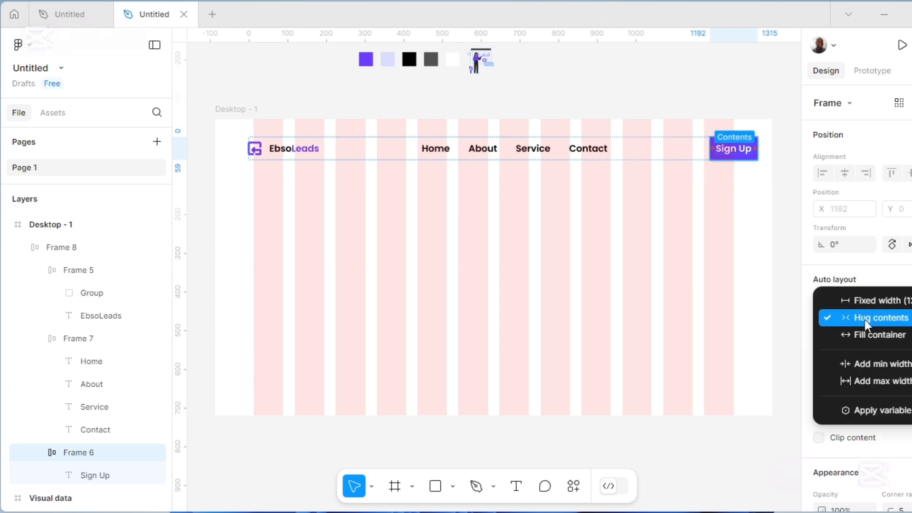
pyautogui.click(862, 335)
# Resize the navigation bar to about 1235 wide so both ends meet the outer grid columns, and hide the layout grid
pyautogui.click(731, 153)
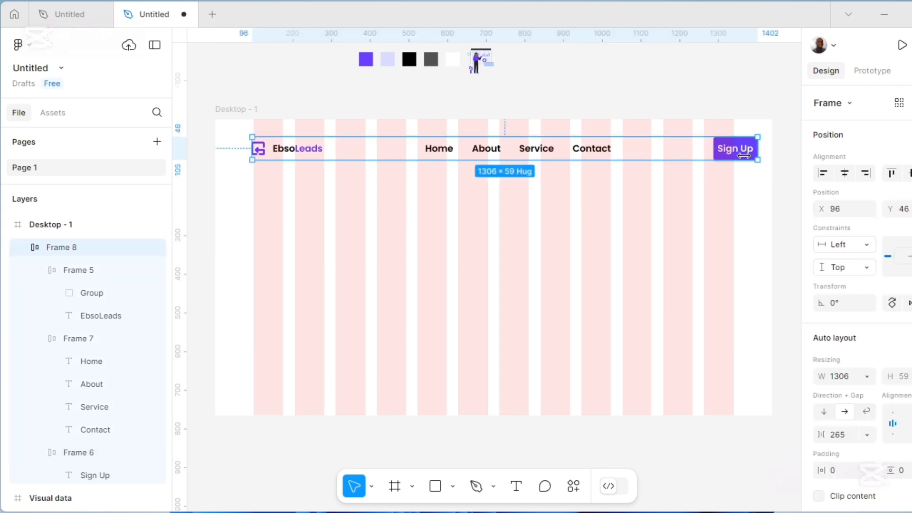
pyautogui.moveTo(731, 154); pyautogui.dragTo(733, 155)
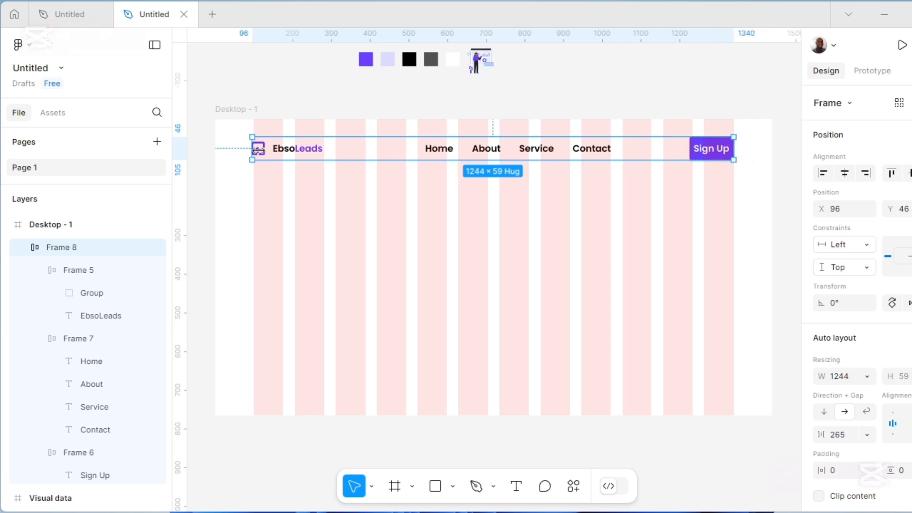
pyautogui.moveTo(251, 151); pyautogui.dragTo(255, 153)
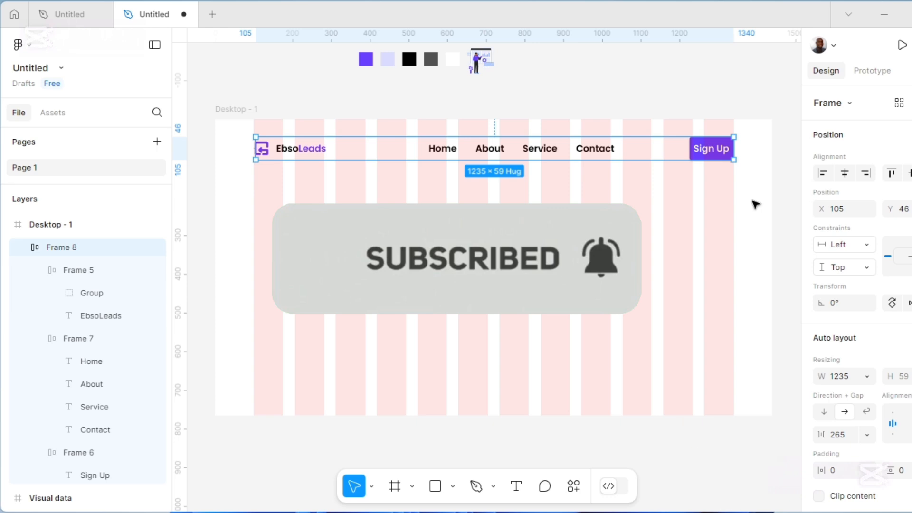
pyautogui.click(753, 201)
pyautogui.hotkey('shift', 'g')
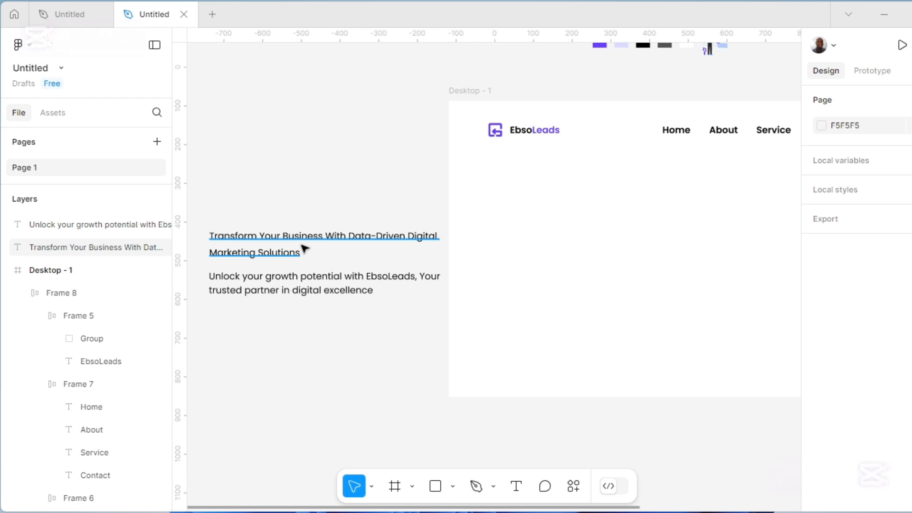
# Move the "Transform Your Business" heading and the "Unlock your growth potential" subtext into the Desktop - 1 frame below the logo
pyautogui.click(296, 251)
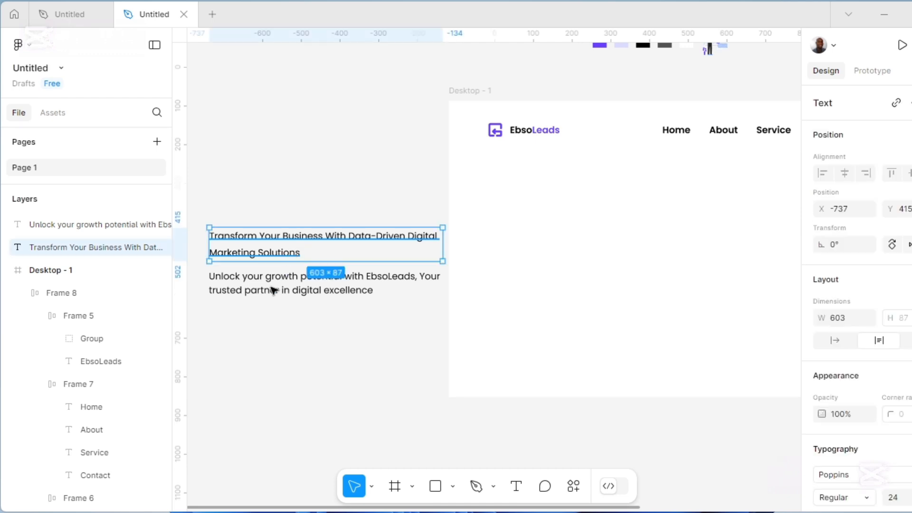
pyautogui.press('Escape')
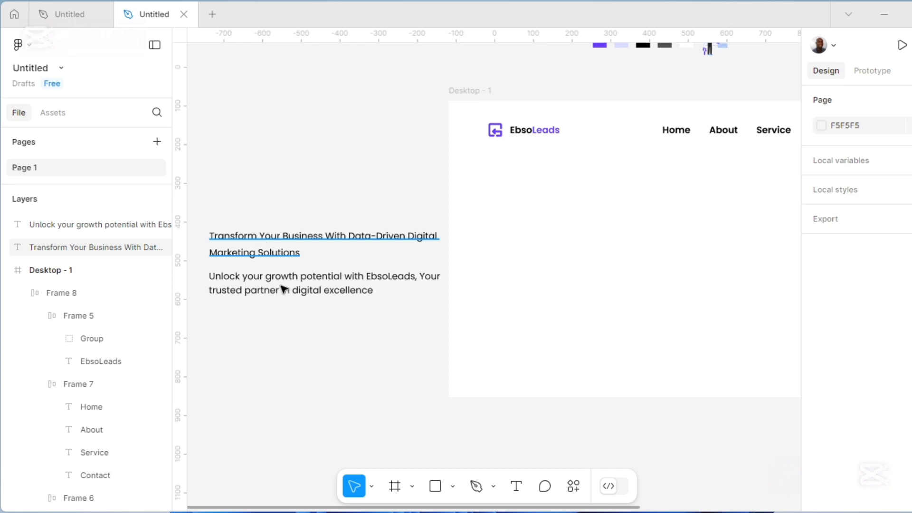
pyautogui.moveTo(282, 287); pyautogui.dragTo(565, 260)
pyautogui.click(559, 277)
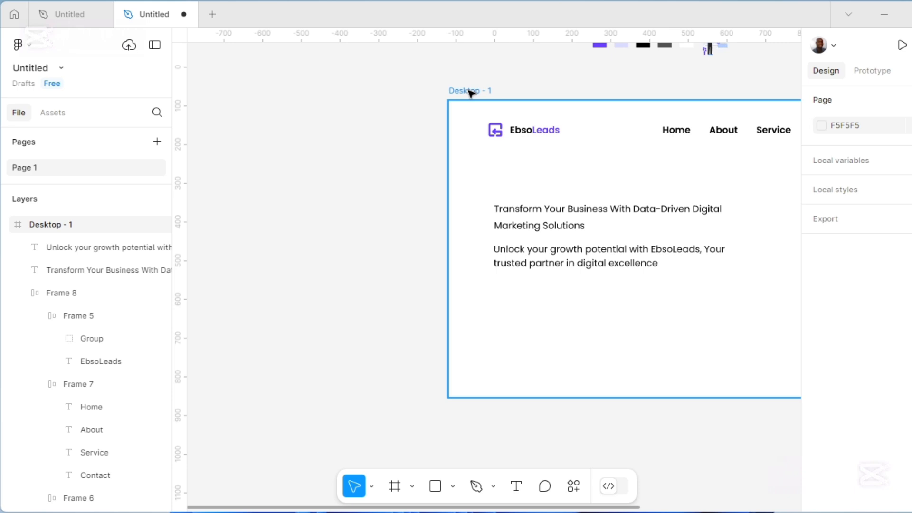
# Set the "Transform Your Business" heading to Bold and increase its font size
pyautogui.click(471, 93)
pyautogui.hotkey('shift', '2')
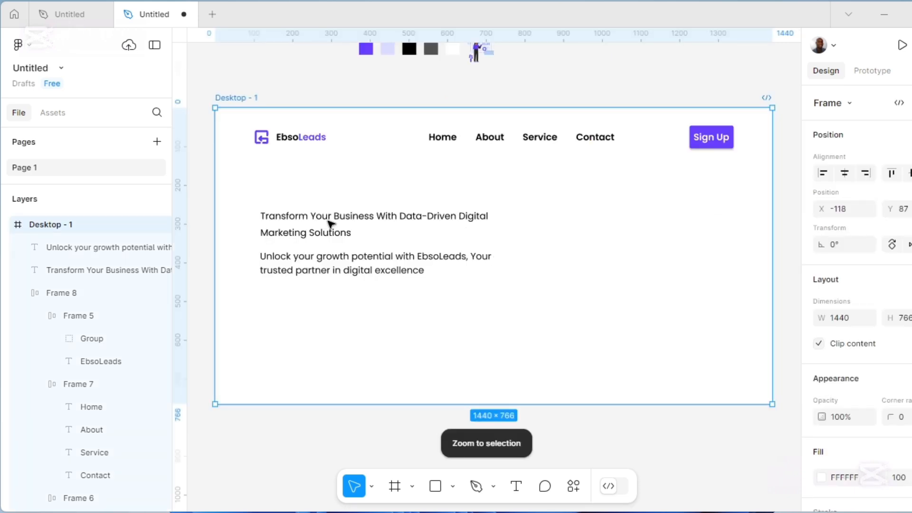
pyautogui.click(321, 232)
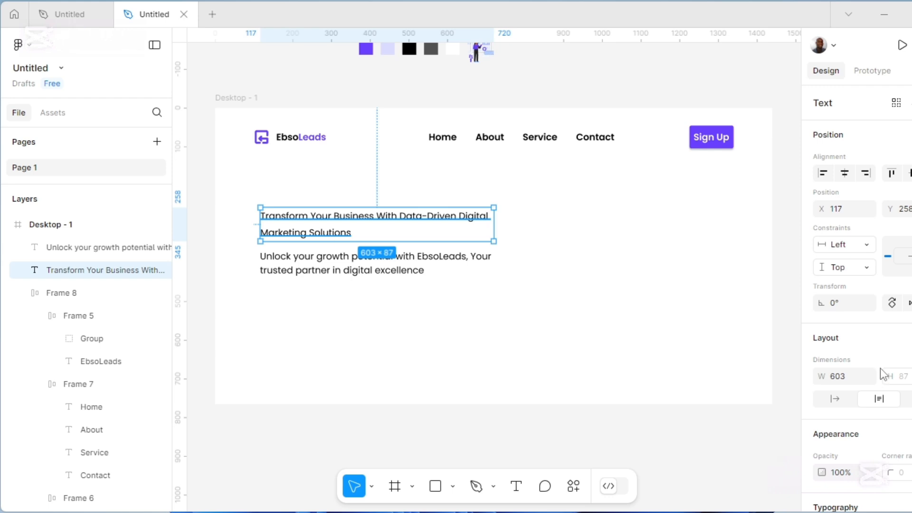
pyautogui.scroll(-5, 880, 369)
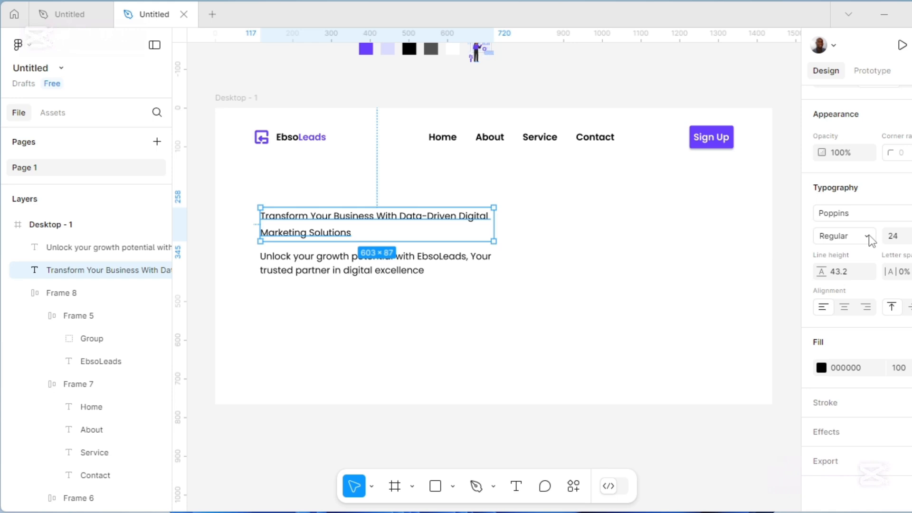
pyautogui.click(871, 237)
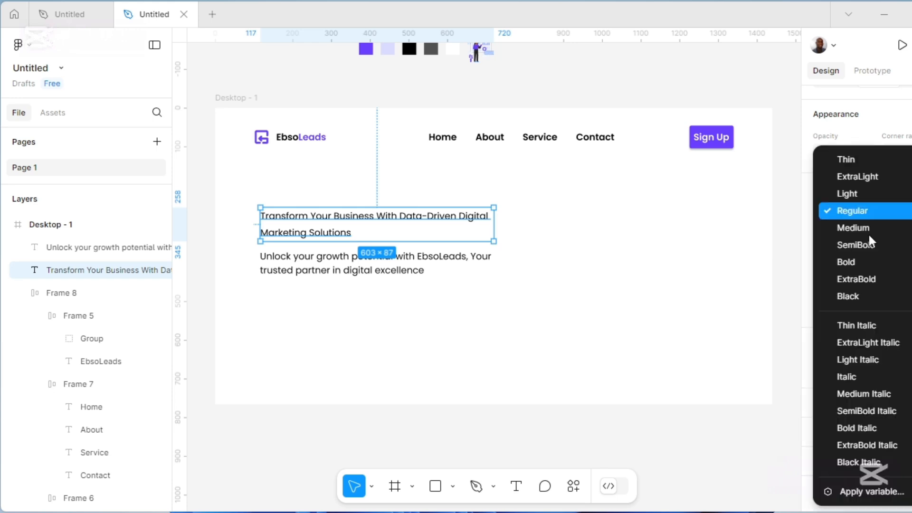
pyautogui.click(854, 263)
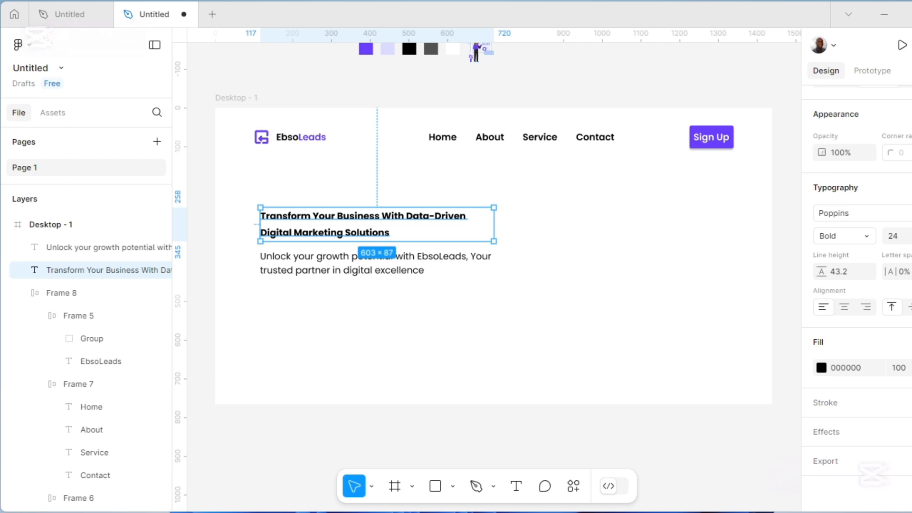
pyautogui.click(911, 237)
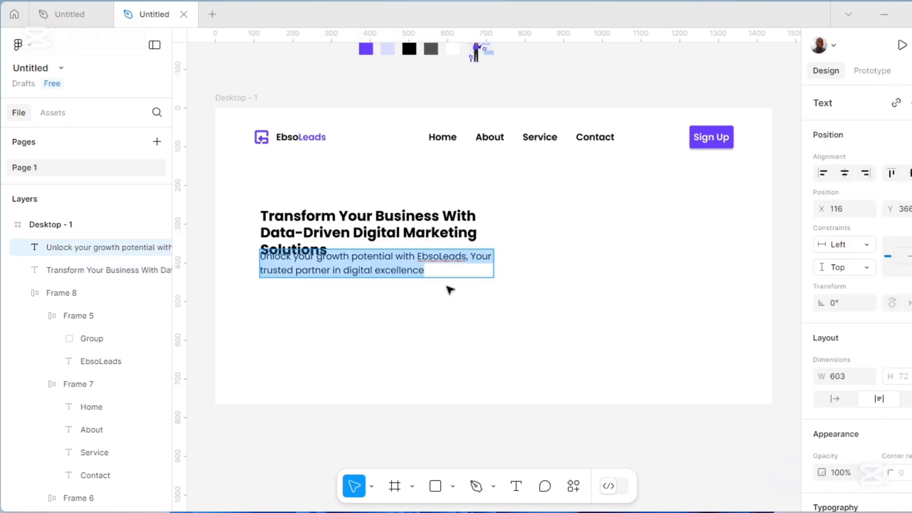
# Move the "Unlock your growth potential" subtext clear of the enlarged heading and set its weight to Medium
pyautogui.click(444, 315)
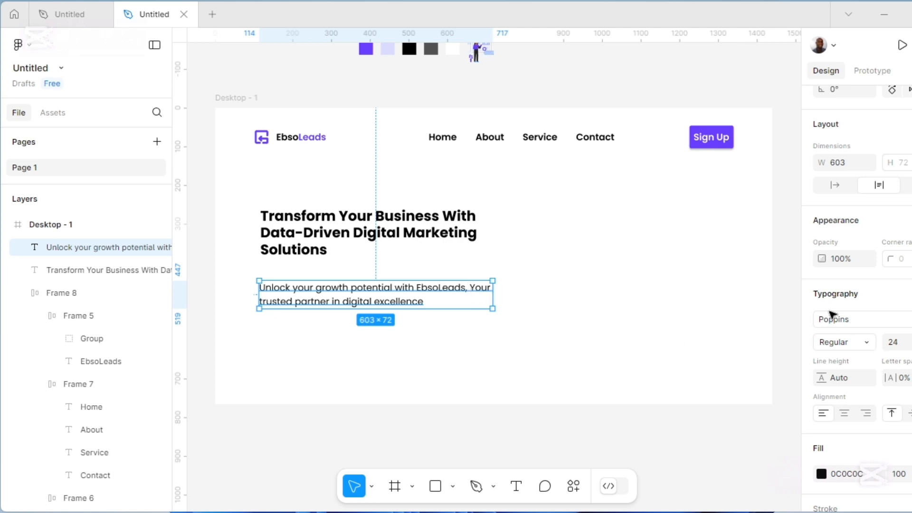
pyautogui.click(867, 342)
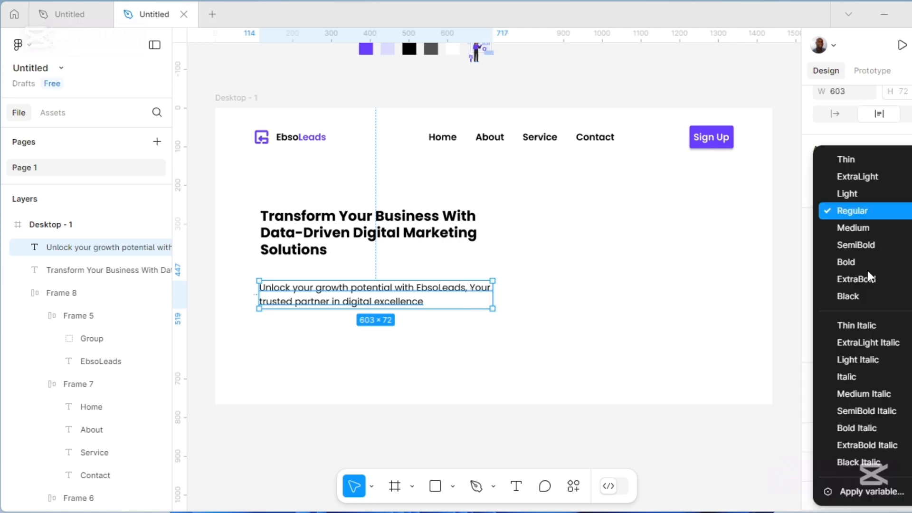
pyautogui.click(854, 230)
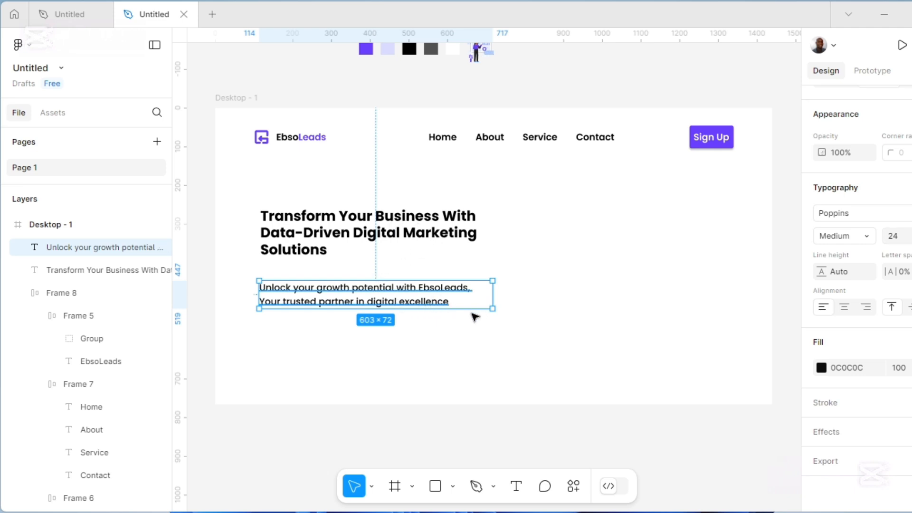
# Recolour the "Unlock your growth potential" subtext to 515151 by sampling the dark grey palette swatch
pyautogui.click(822, 370)
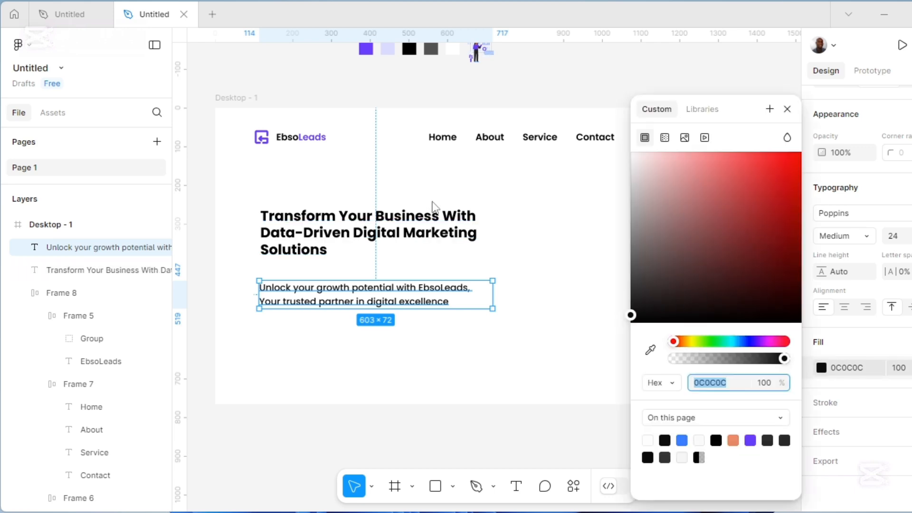
pyautogui.click(652, 354)
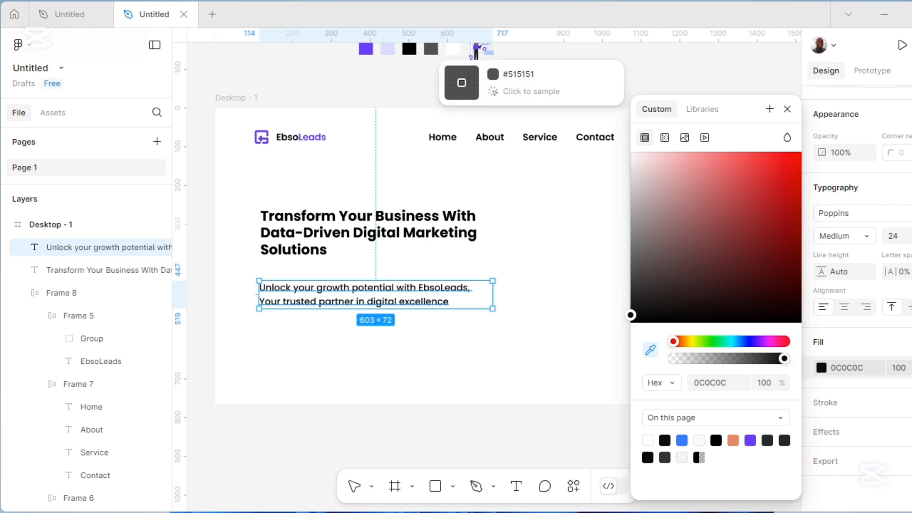
pyautogui.click(431, 51)
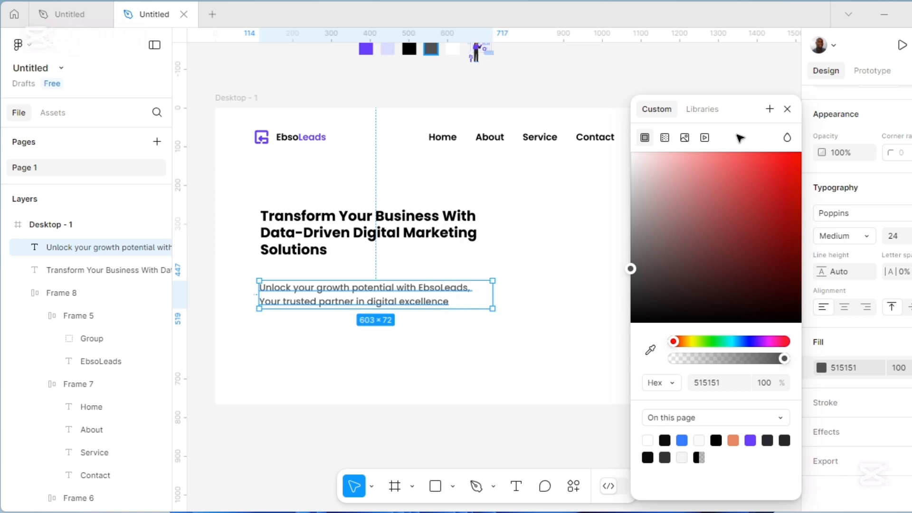
pyautogui.click(525, 257)
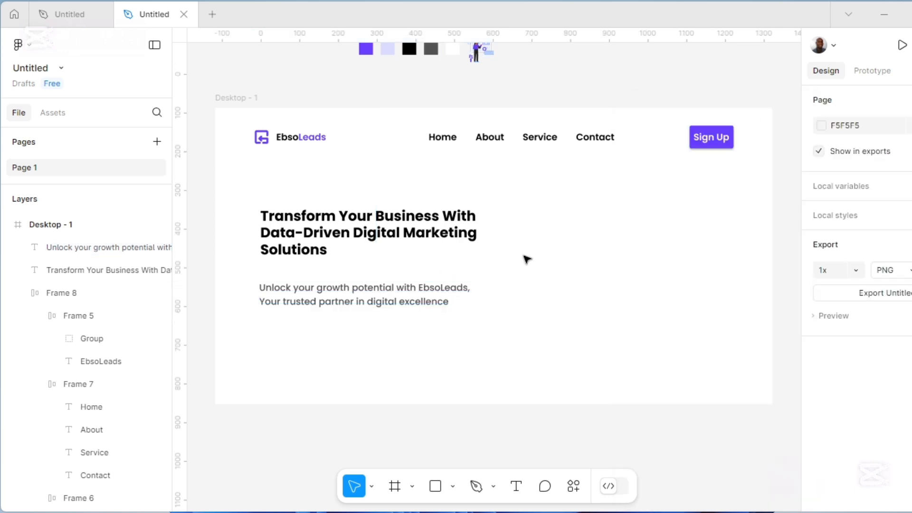
# Show the layout grid and align the heading and subtext with the edge of the first grid column
pyautogui.hotkey('shift', 'g')
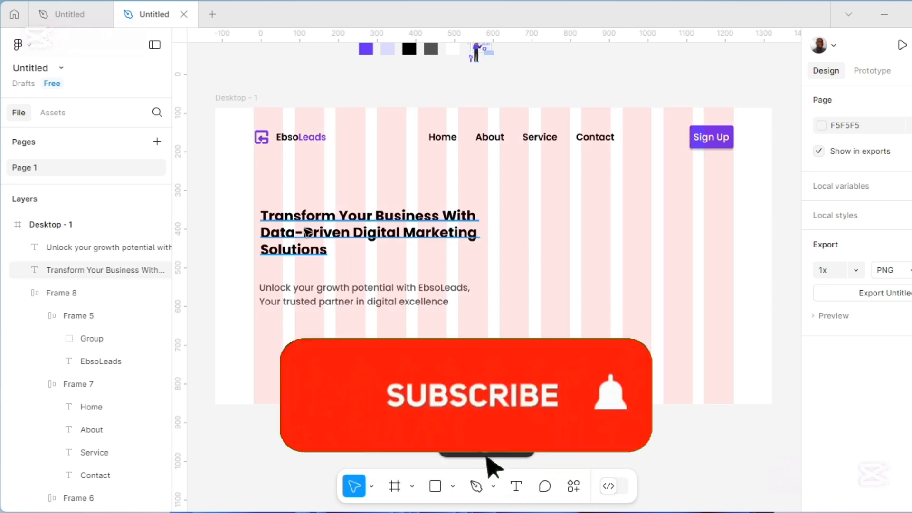
pyautogui.click(306, 232)
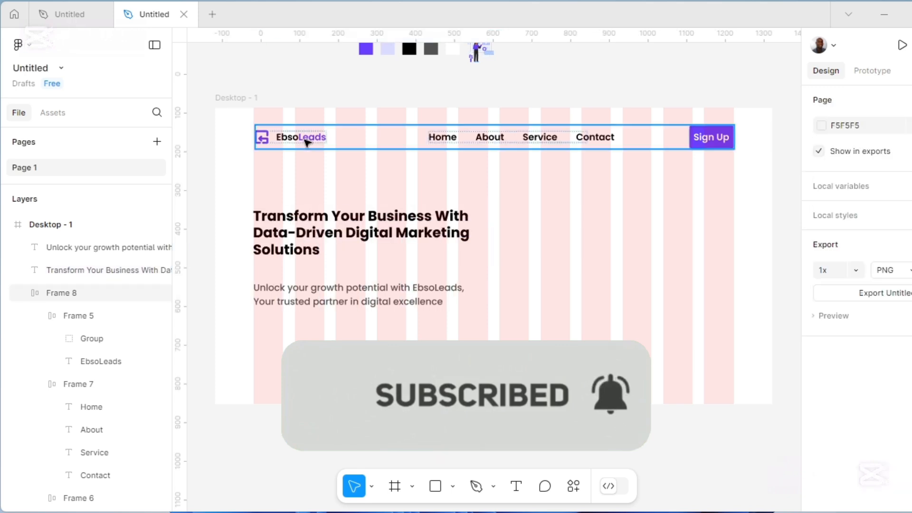
# Nudge the navigation bar down until it sits 50 px from the top of the Desktop - 1 frame
pyautogui.click(307, 142)
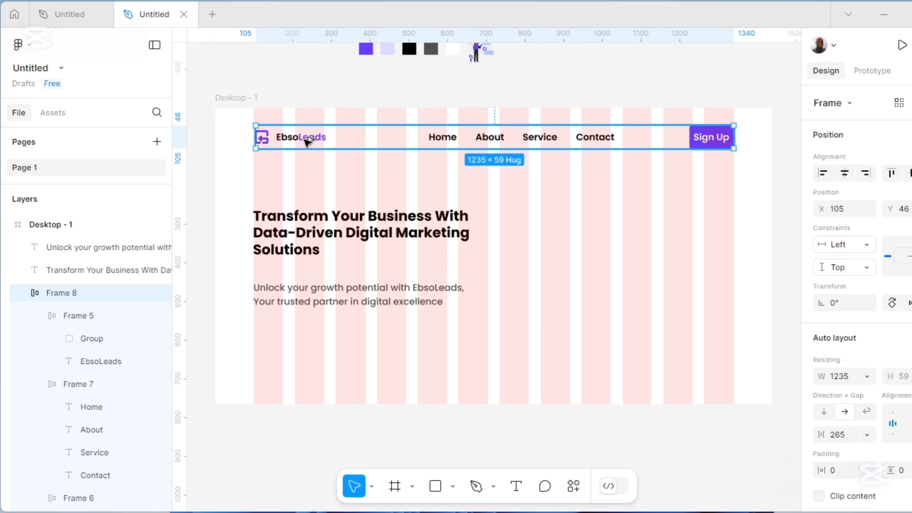
pyautogui.press('alt')
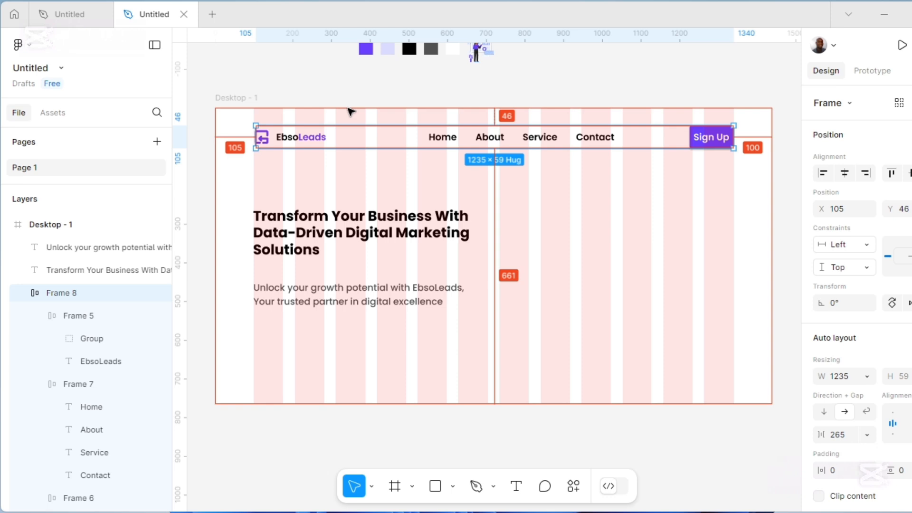
pyautogui.press('Down')
pyautogui.press('Down')
pyautogui.press('Down')
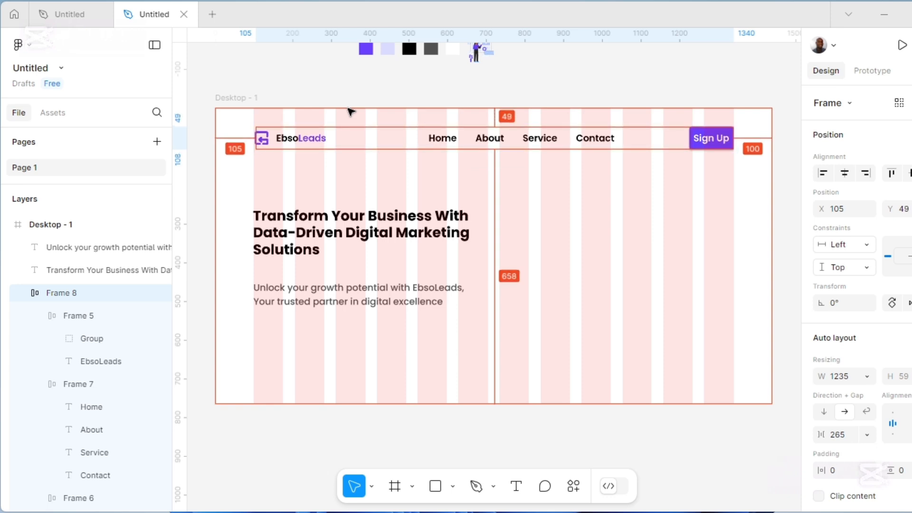
pyautogui.press('Down')
pyautogui.press('Down')
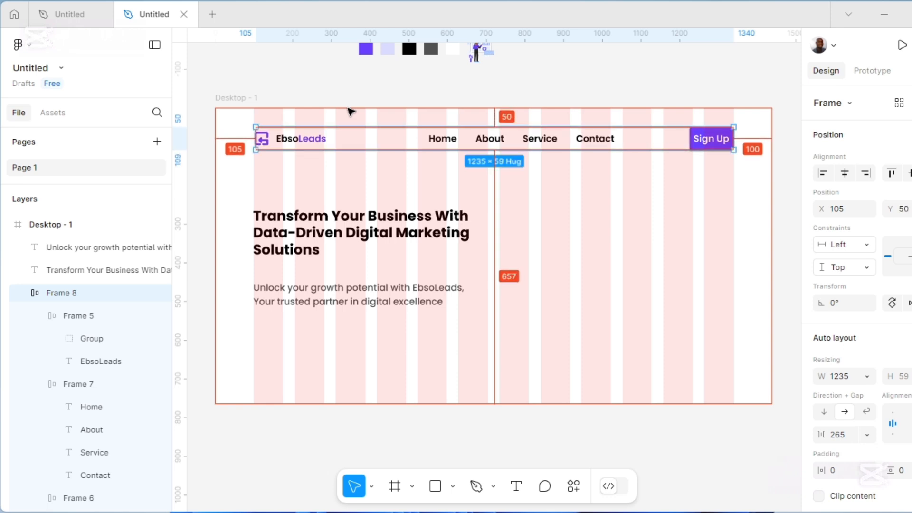
# Move the "Transform Your Business" heading up to Y 209, leaving 100 px below the navigation bar
pyautogui.click(417, 210)
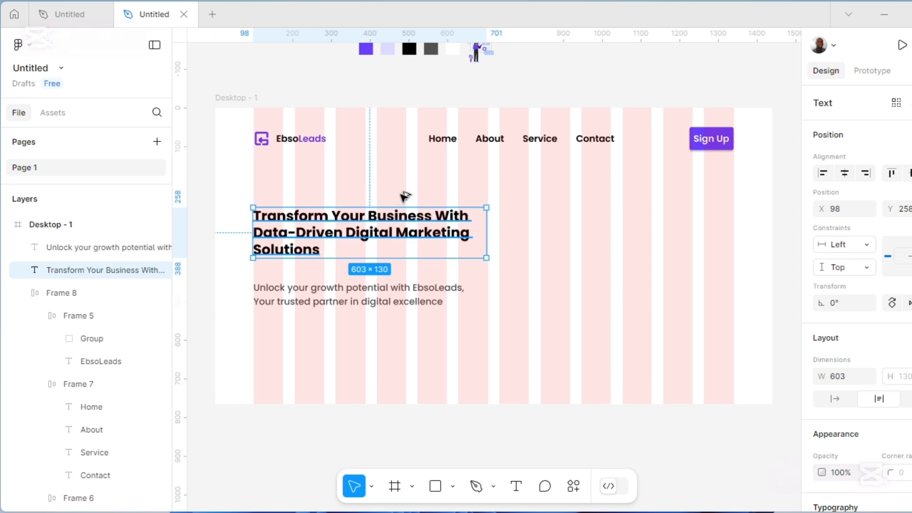
pyautogui.press('alt')
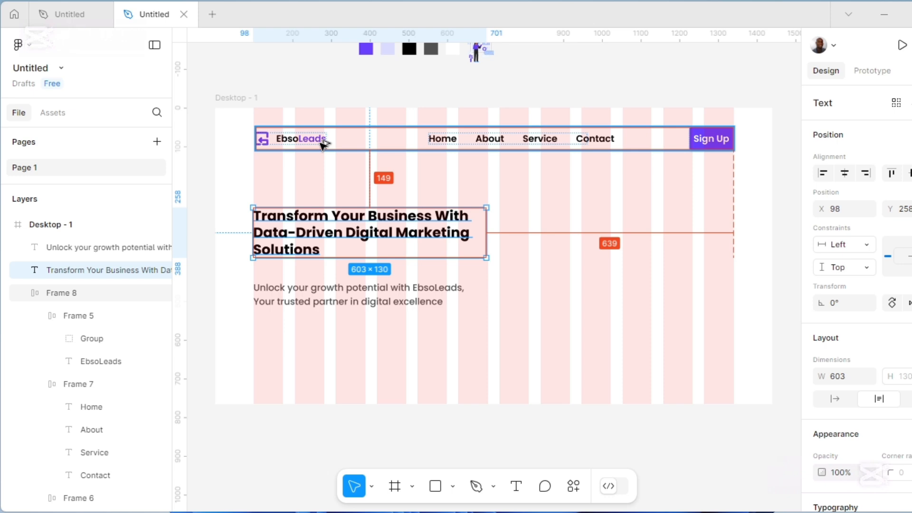
pyautogui.press('Up')
pyautogui.press('Up')
pyautogui.press('Up')
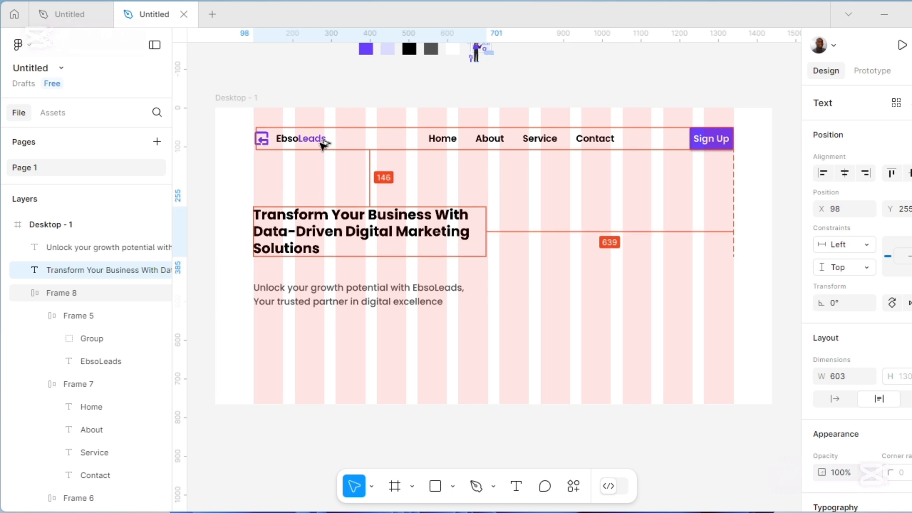
pyautogui.press('Up')
pyautogui.press('Up')
pyautogui.press('Up')
pyautogui.press('Up')
pyautogui.press('Up')
pyautogui.press('Up')
pyautogui.press('Up')
pyautogui.press('Up')
pyautogui.press('Up')
pyautogui.press('Up')
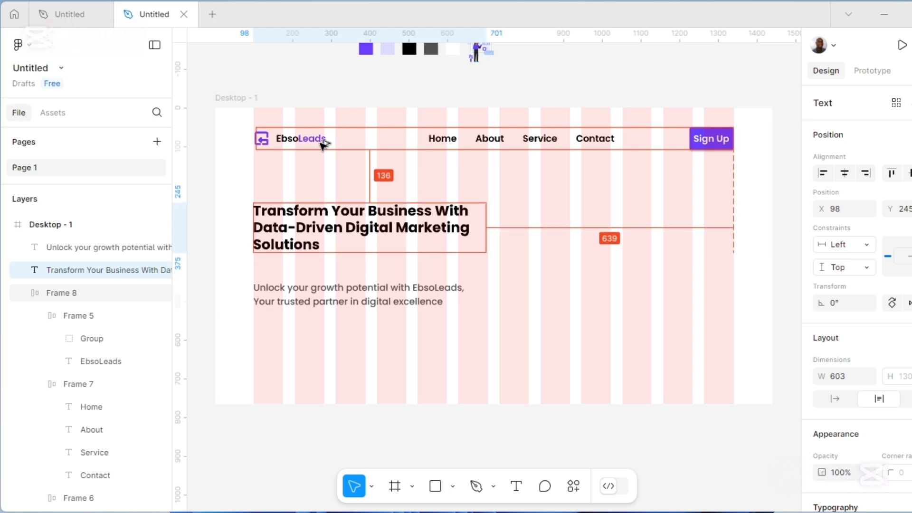
pyautogui.press('Up')
pyautogui.press('Up')
pyautogui.press('Up')
pyautogui.press('Up')
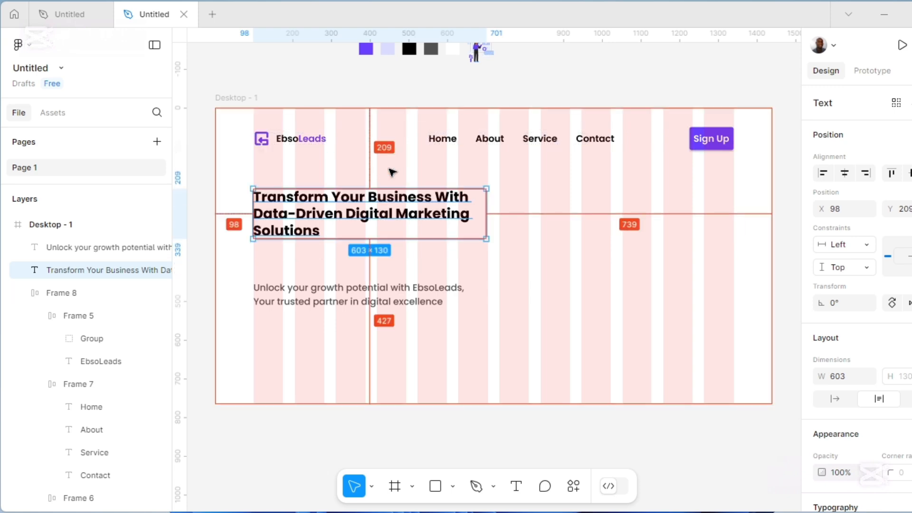
# Move the "Unlock your growth potential" subtext up until it sits 50 px below the heading
pyautogui.click(346, 287)
pyautogui.doubleClick(347, 287)
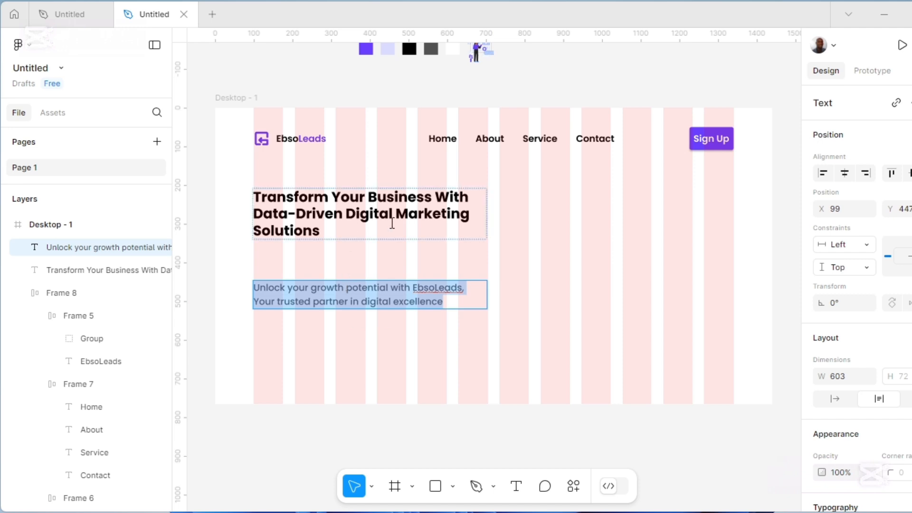
pyautogui.press('Escape')
pyautogui.press('alt')
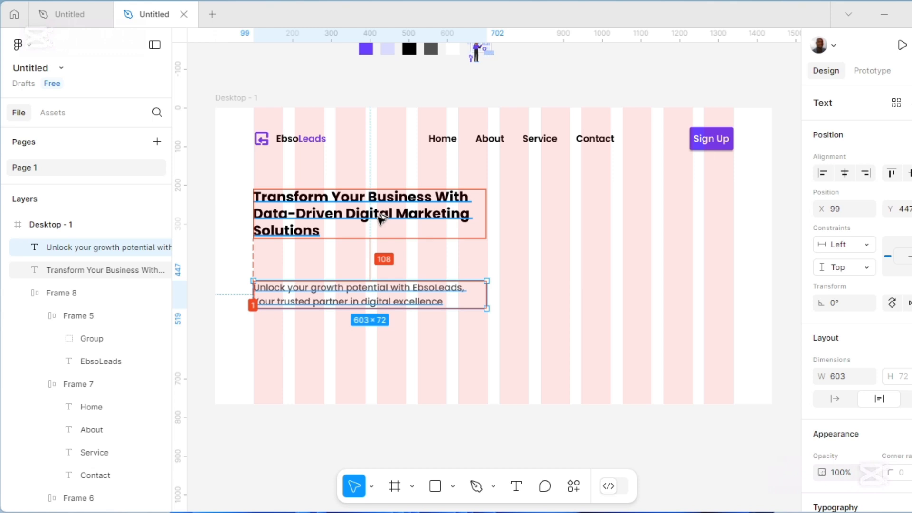
pyautogui.hotkey('shift', 'Up')
pyautogui.hotkey('shift', 'Up')
pyautogui.hotkey('shift', 'Up')
pyautogui.hotkey('shift', 'Up')
pyautogui.hotkey('shift', 'Up')
pyautogui.press('Up')
pyautogui.press('Up')
pyautogui.press('Up')
pyautogui.press('Up')
pyautogui.press('Up')
pyautogui.press('Up')
pyautogui.press('Up')
pyautogui.press('Up')
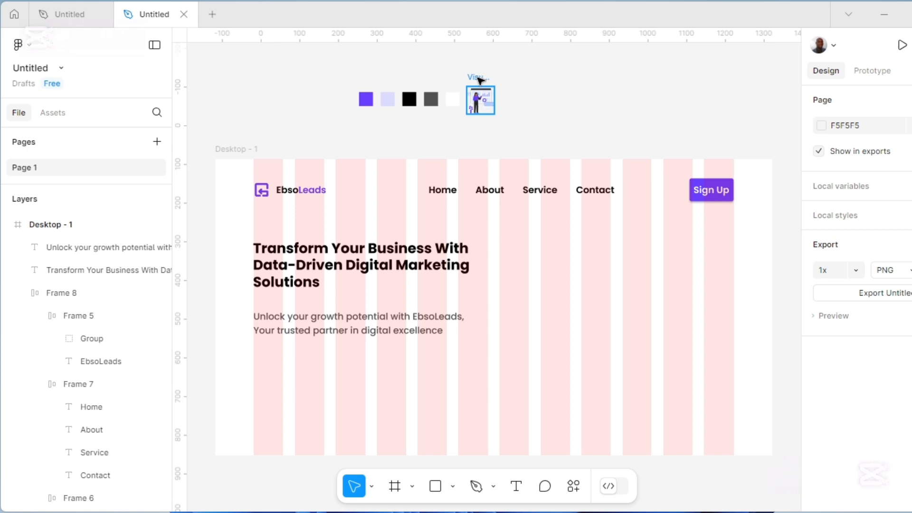
# Move the Visual data illustration beside the hero text, enlarge it to 492 × 492 ending at the last grid column, and hide the layout grid
pyautogui.click(480, 80)
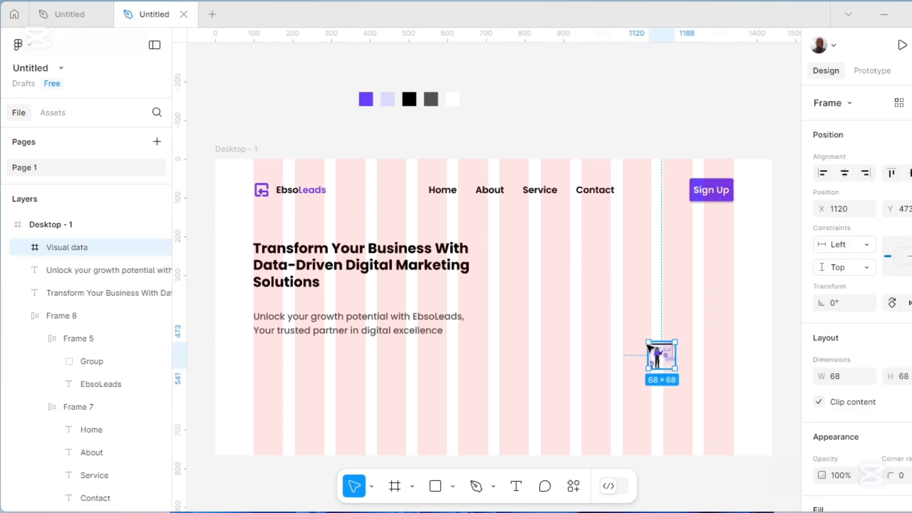
pyautogui.press('Escape')
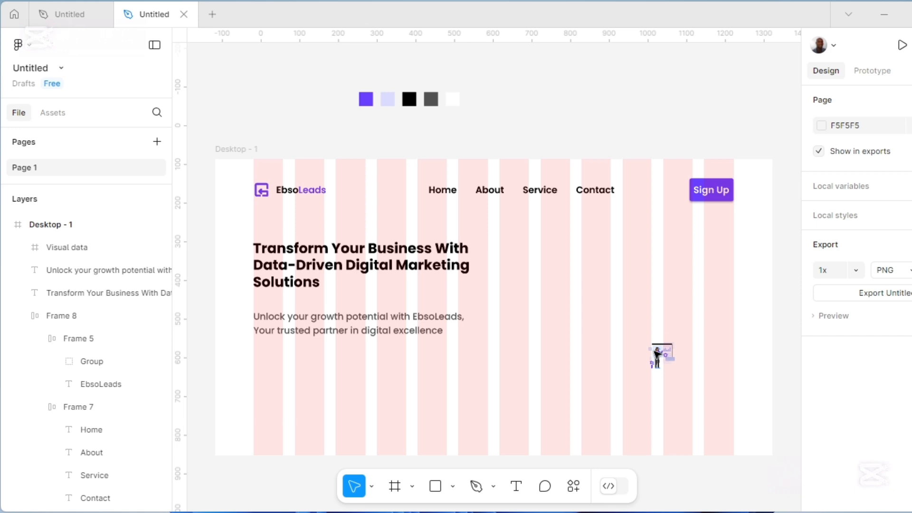
pyautogui.click(658, 354)
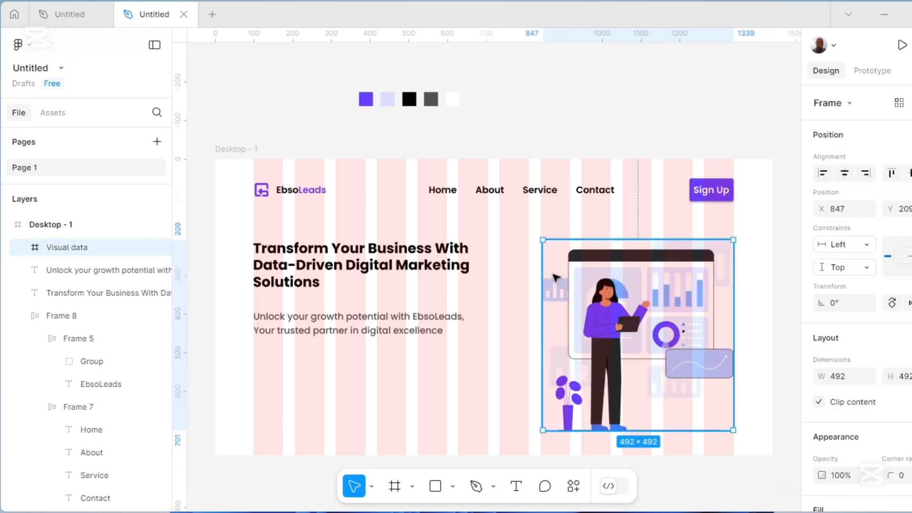
pyautogui.hotkey('ctrl', 'g')
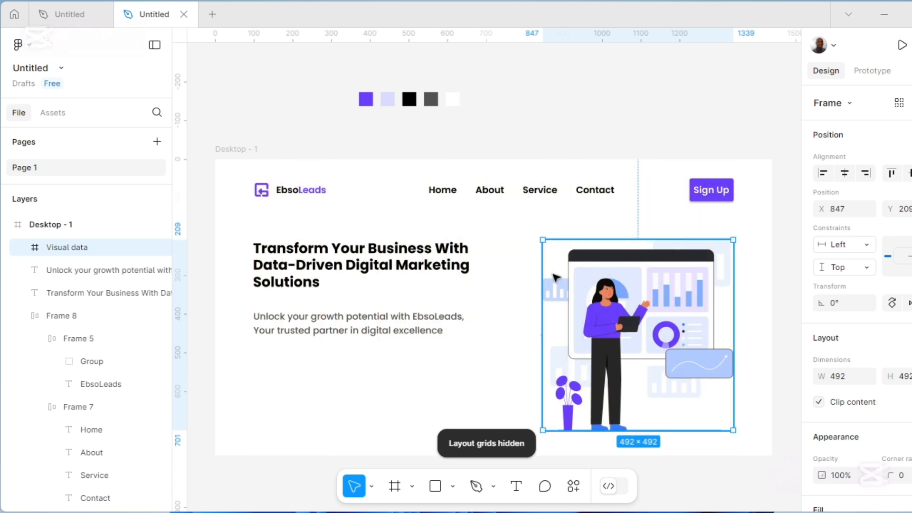
pyautogui.press('Escape')
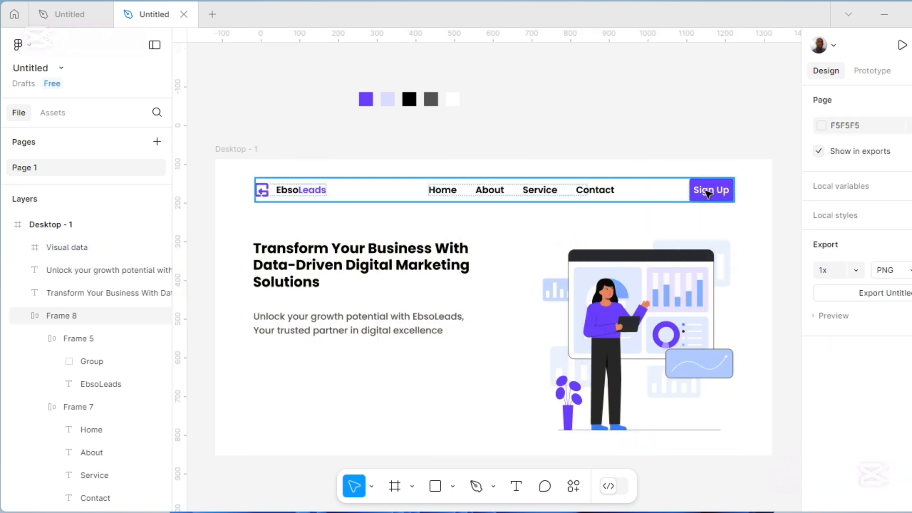
# Paste a copy of the Sign Up button below the subtext and relabel it "Learn More"
pyautogui.click(269, 359)
pyautogui.rightClick(267, 355)
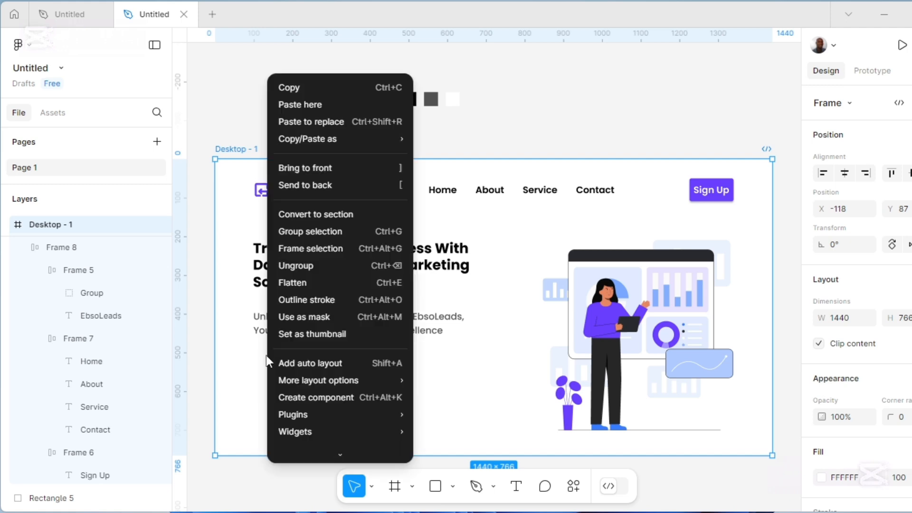
pyautogui.click(309, 104)
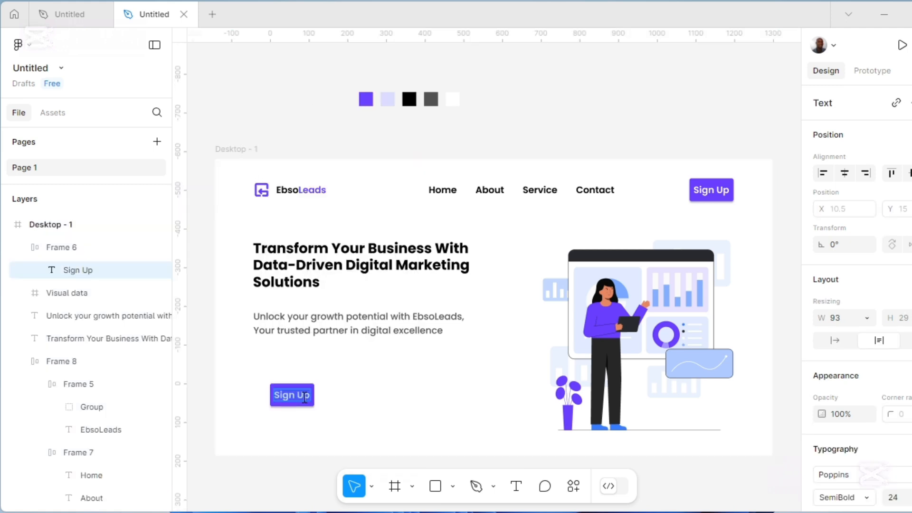
pyautogui.click(304, 398)
pyautogui.hotkey('ctrl', 'a')
pyautogui.write('Learn More')
pyautogui.press('Escape')
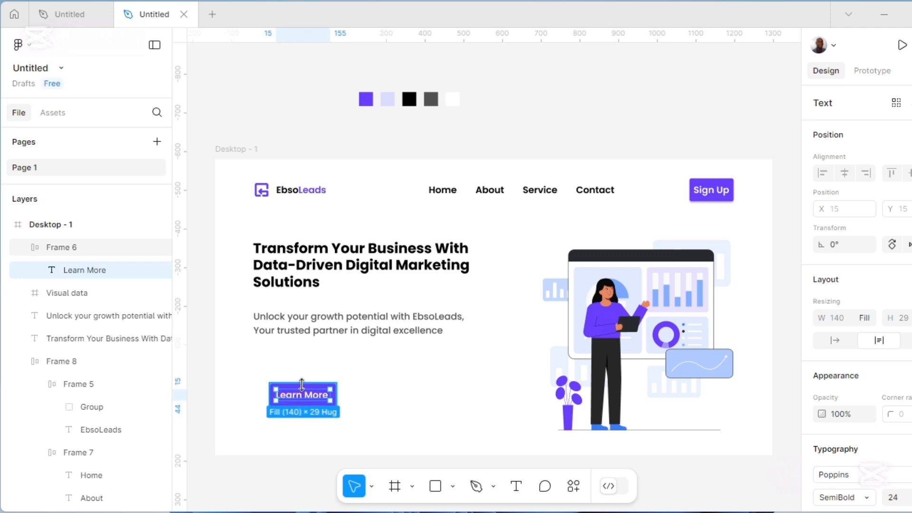
# Using the layout grid, align the Learn More button with the first column, 50 px below the subtext, and hide the grid
pyautogui.hotkey('ctrl', 'shift', '4')
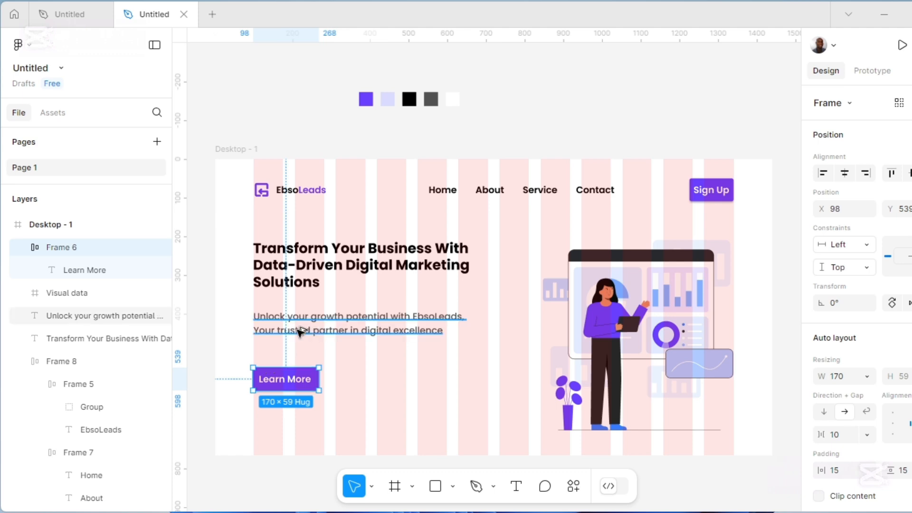
pyautogui.press('alt')
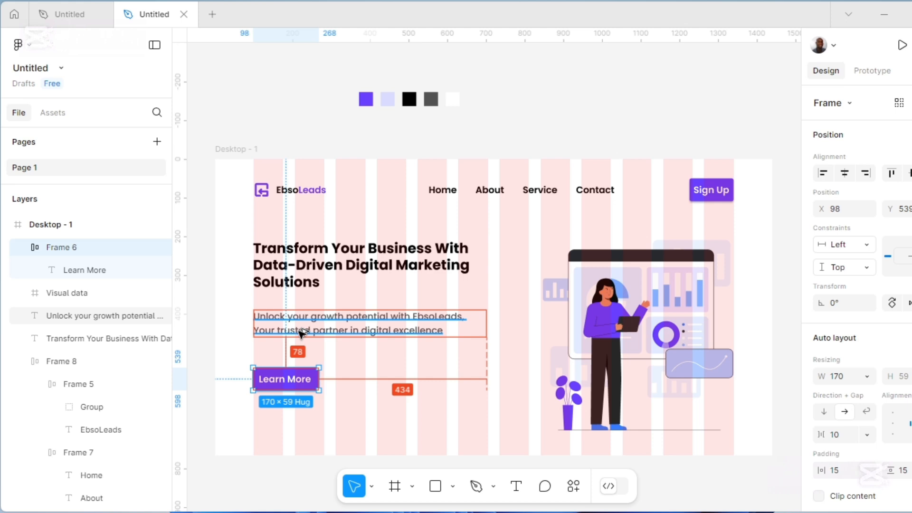
pyautogui.press('Up')
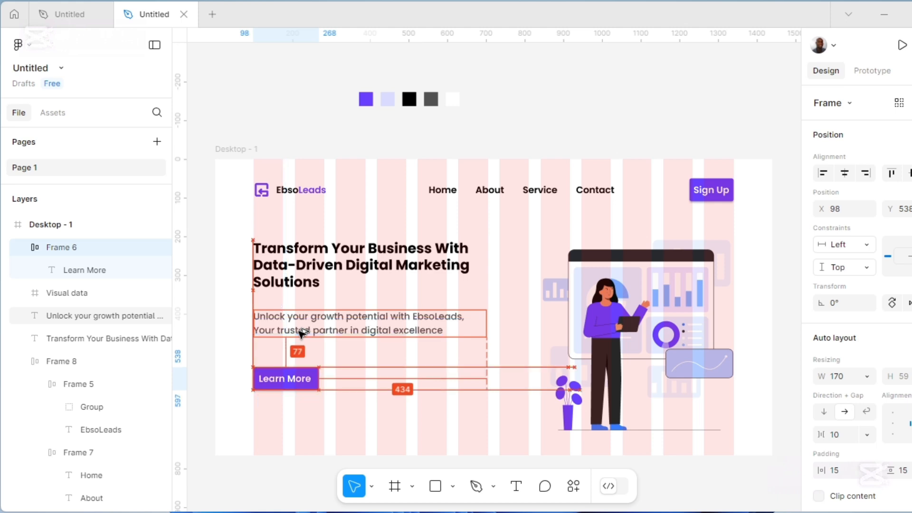
pyautogui.press('Up')
pyautogui.press('Up')
pyautogui.press('Up')
pyautogui.press('Up')
pyautogui.press('Up')
pyautogui.press('Up')
pyautogui.press('Up')
pyautogui.press('Up')
pyautogui.press('Up')
pyautogui.press('Up')
pyautogui.press('Up')
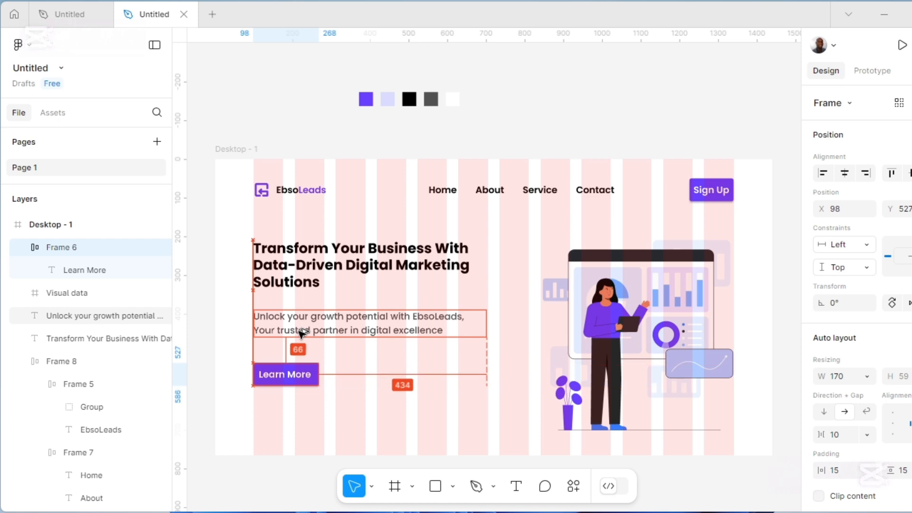
pyautogui.press('Up')
pyautogui.press('Up')
pyautogui.press('Up')
pyautogui.press('Up')
pyautogui.press('Up')
pyautogui.press('Up')
pyautogui.press('Up')
pyautogui.press('Up')
pyautogui.press('Up')
pyautogui.press('Up')
pyautogui.press('Up')
pyautogui.press('Up')
pyautogui.press('Up')
pyautogui.press('Up')
pyautogui.press('Up')
pyautogui.press('Up')
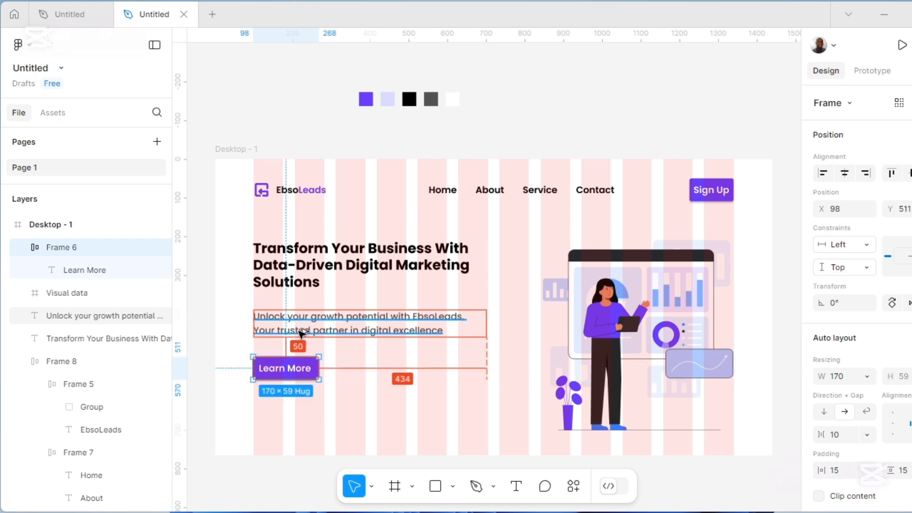
pyautogui.click(298, 350)
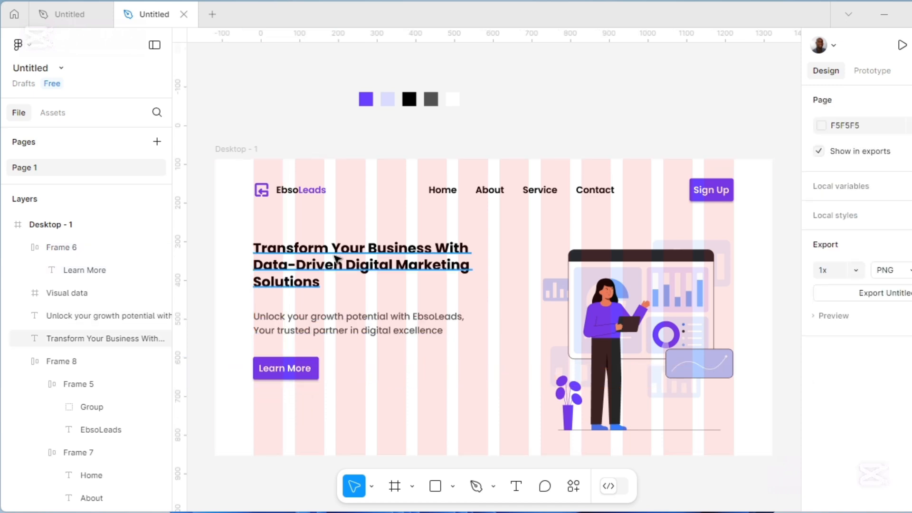
pyautogui.hotkey('shift', 'g')
# Wrap the hero heading and subtext in an auto layout, and nest it with the Learn More button in an outer auto layout
pyautogui.click(335, 262)
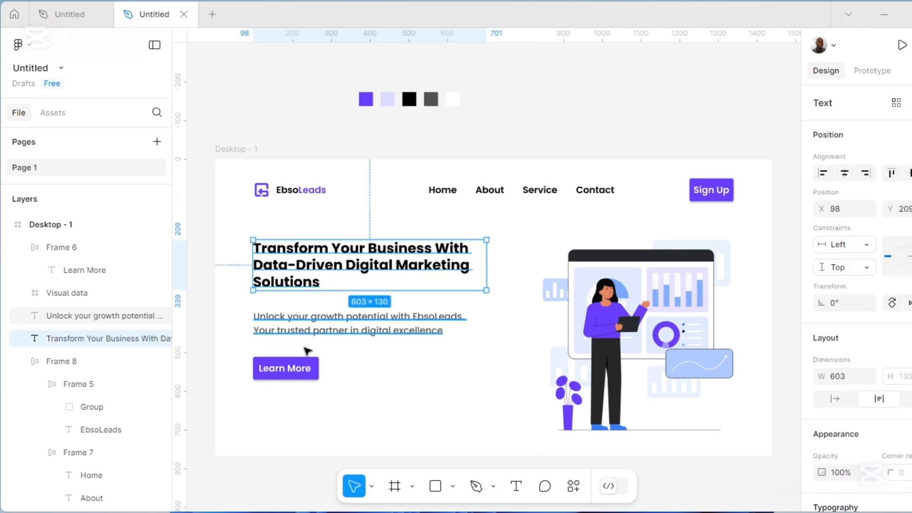
pyautogui.keyDown('shift'); pyautogui.click(304, 379); pyautogui.keyUp('shift')
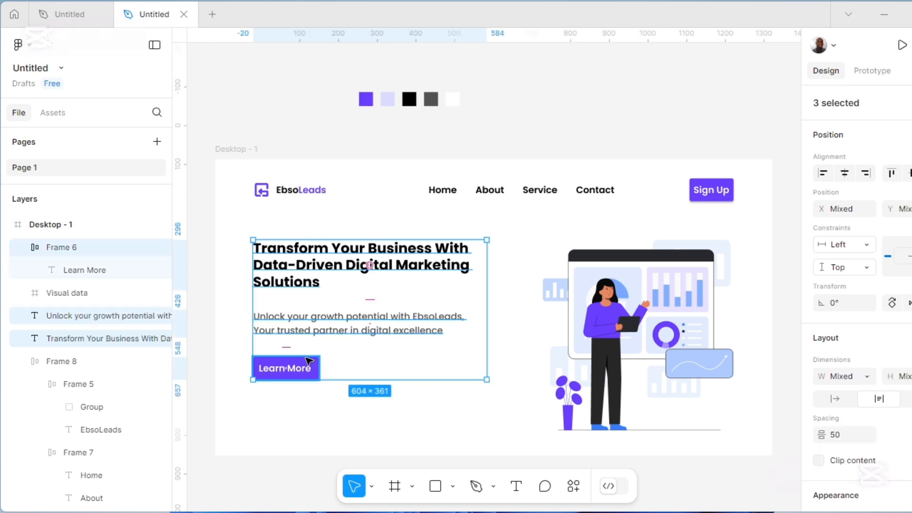
pyautogui.keyDown('shift'); pyautogui.click(308, 361); pyautogui.keyUp('shift')
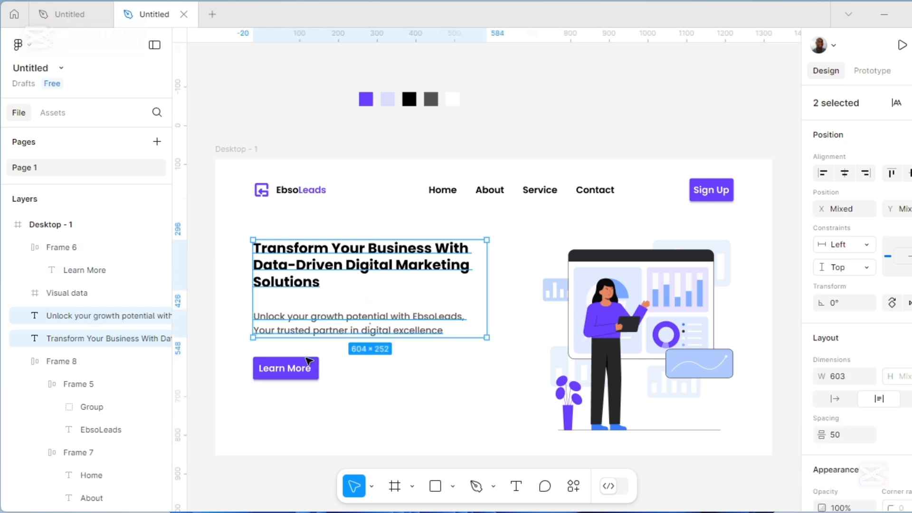
pyautogui.hotkey('shift', 'a')
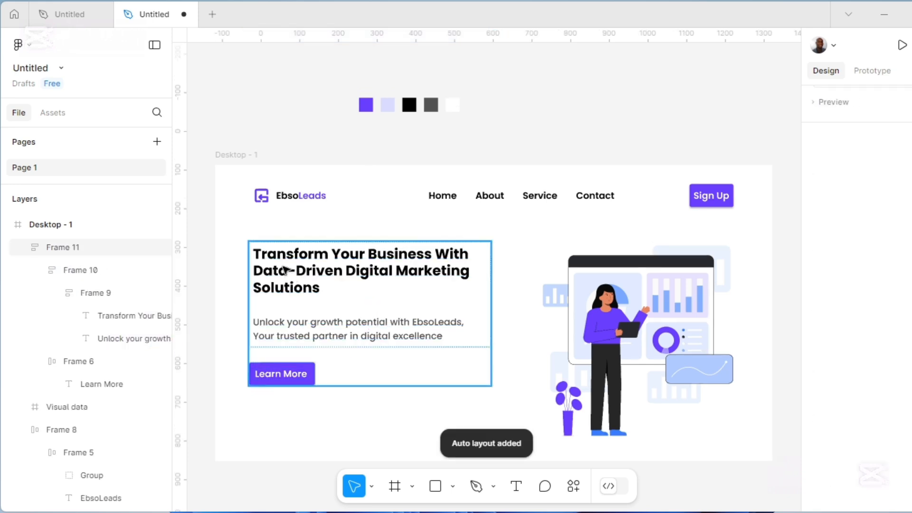
# Align the hero text frame and the Visual data illustration on their vertical centers
pyautogui.click(282, 285)
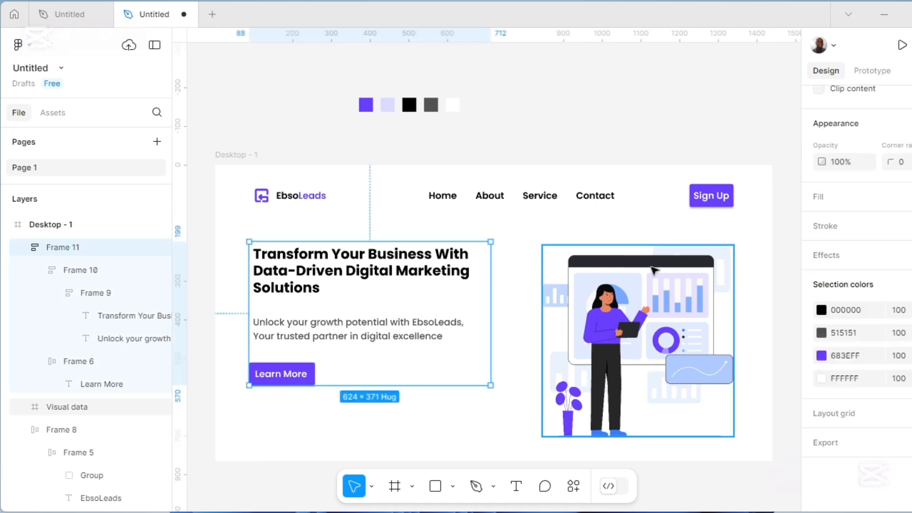
pyautogui.keyDown('shift'); pyautogui.click(655, 270); pyautogui.keyUp('shift')
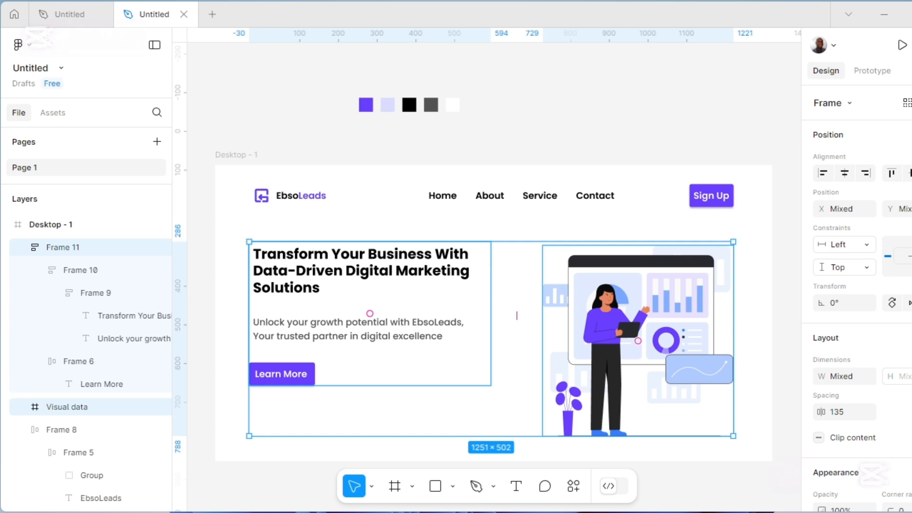
pyautogui.click(910, 173)
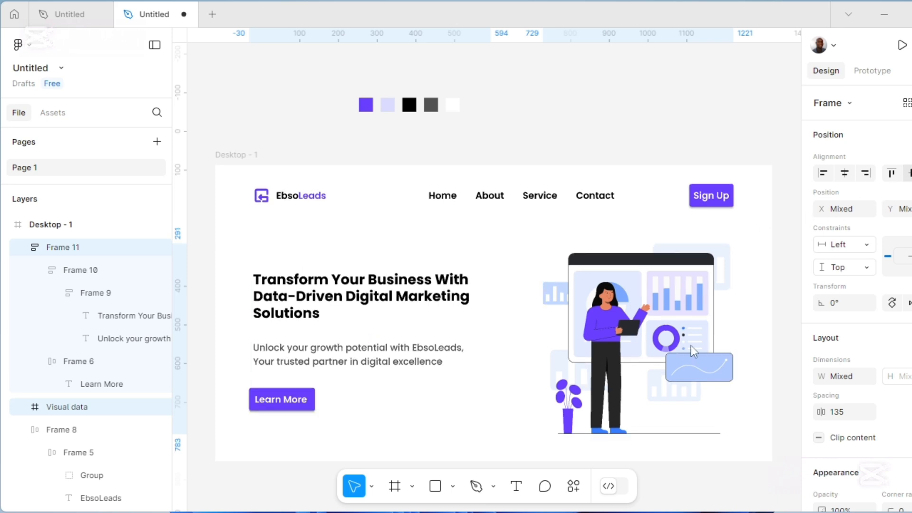
pyautogui.click(676, 84)
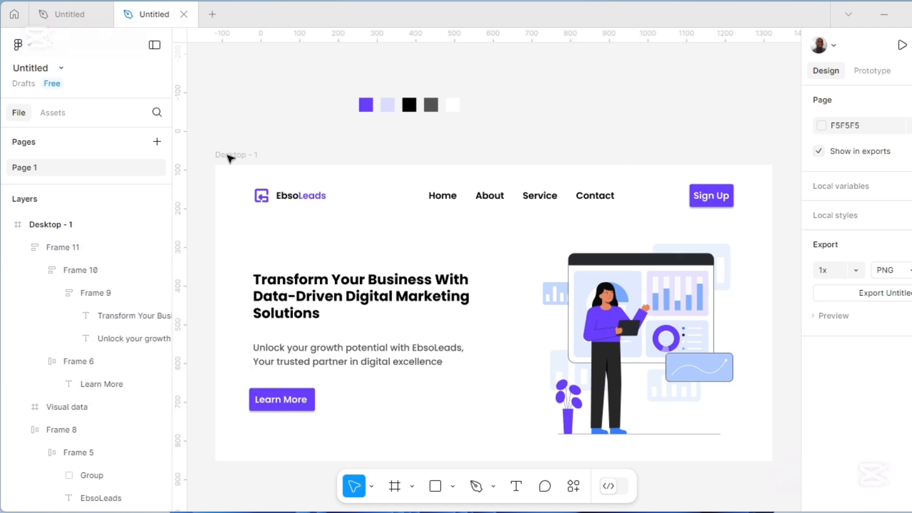
# Fill the Desktop - 1 frame with the light lavender D9DBFF sampled from the palette swatch above it
pyautogui.click(230, 157)
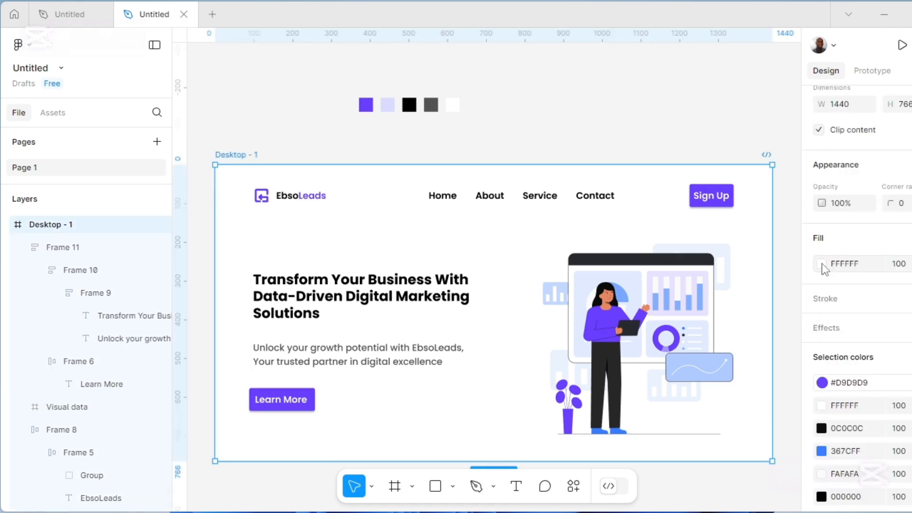
pyautogui.click(822, 263)
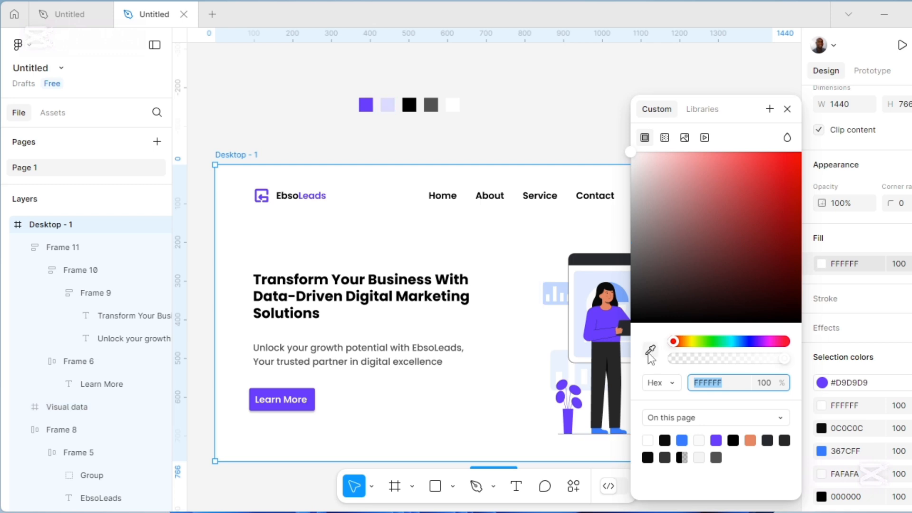
pyautogui.press('i')
pyautogui.click(390, 103)
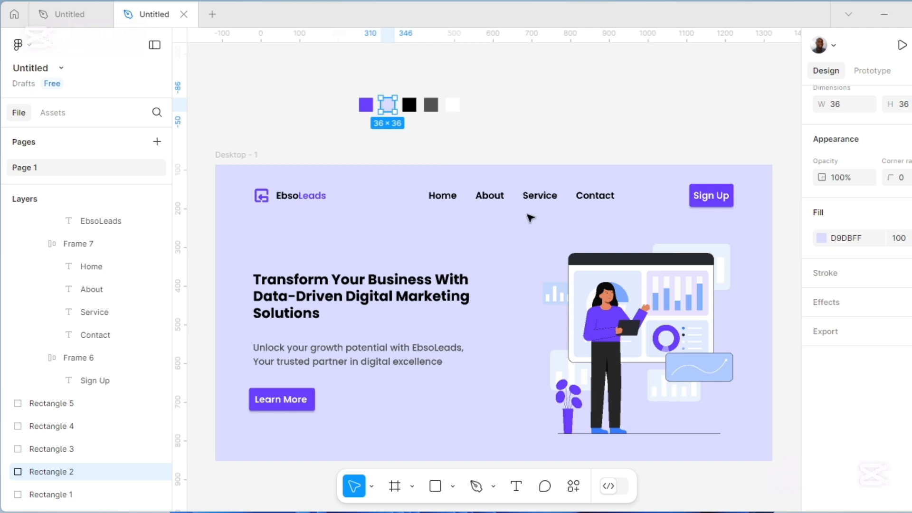
pyautogui.click(570, 139)
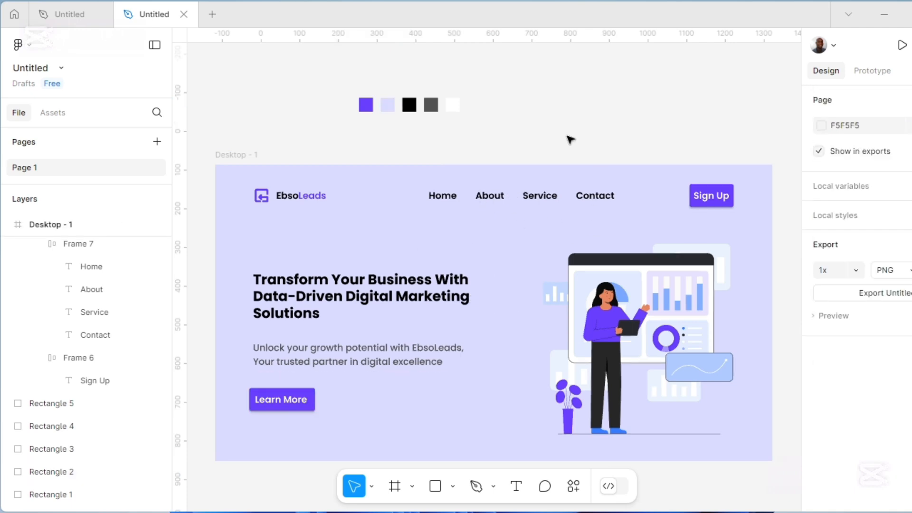